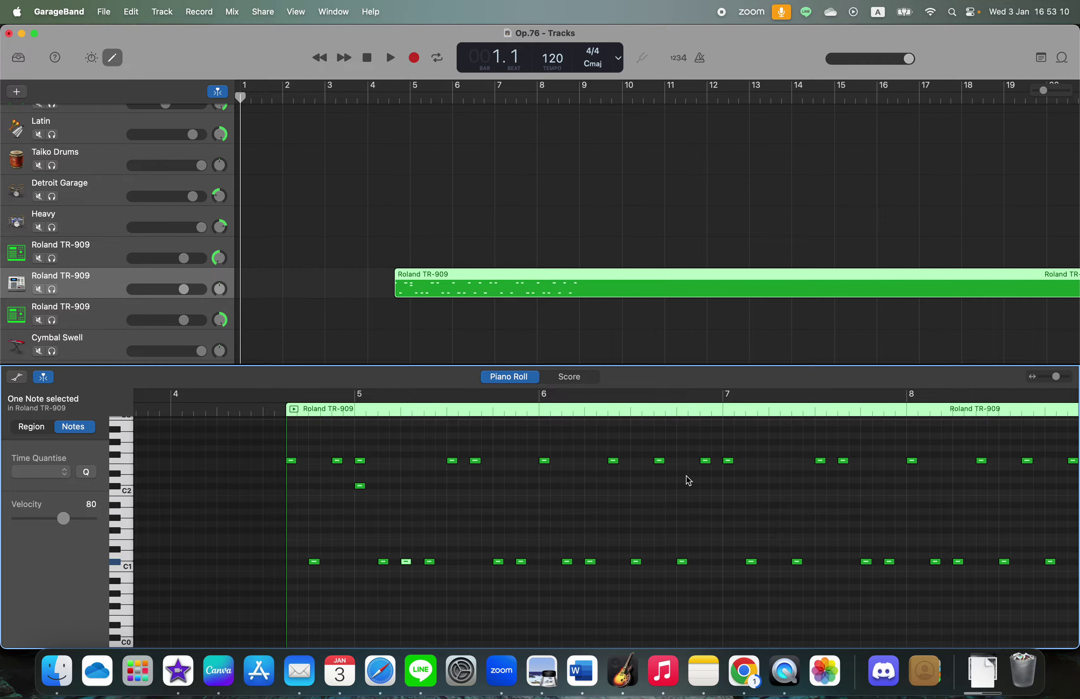
# Add a note in the lower D♭1 row of the selected Roland TR-909 region at beat 2 of bar 7
pyautogui.hscroll(3, 688, 481)
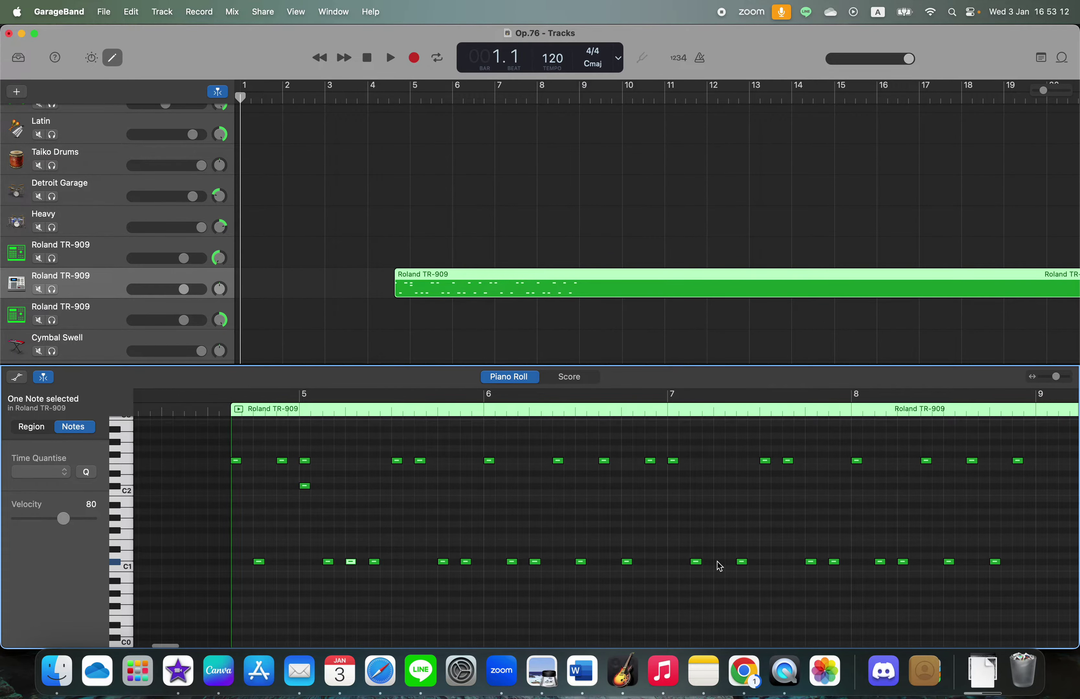
pyautogui.rightClick(719, 566)
pyautogui.click(724, 567)
pyautogui.hscroll(5, 941, 576)
pyautogui.hscroll(15, 941, 573)
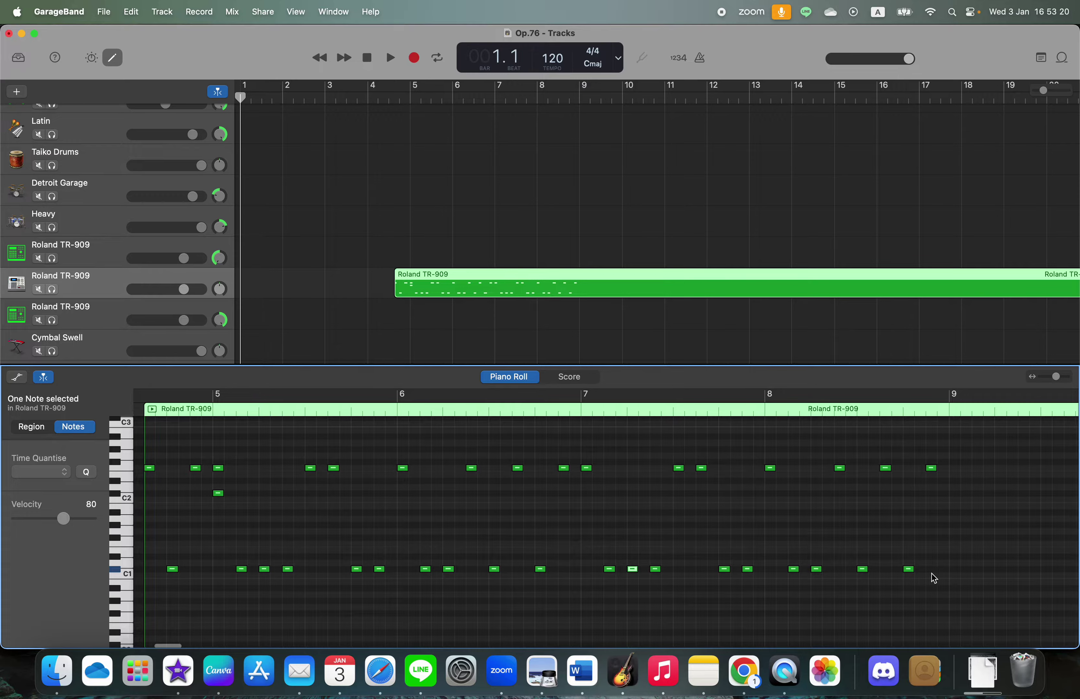
# Set the playhead to bar 9, then copy the notes of bars 5 to 8 and paste them there
pyautogui.hscroll(-7, 931, 573)
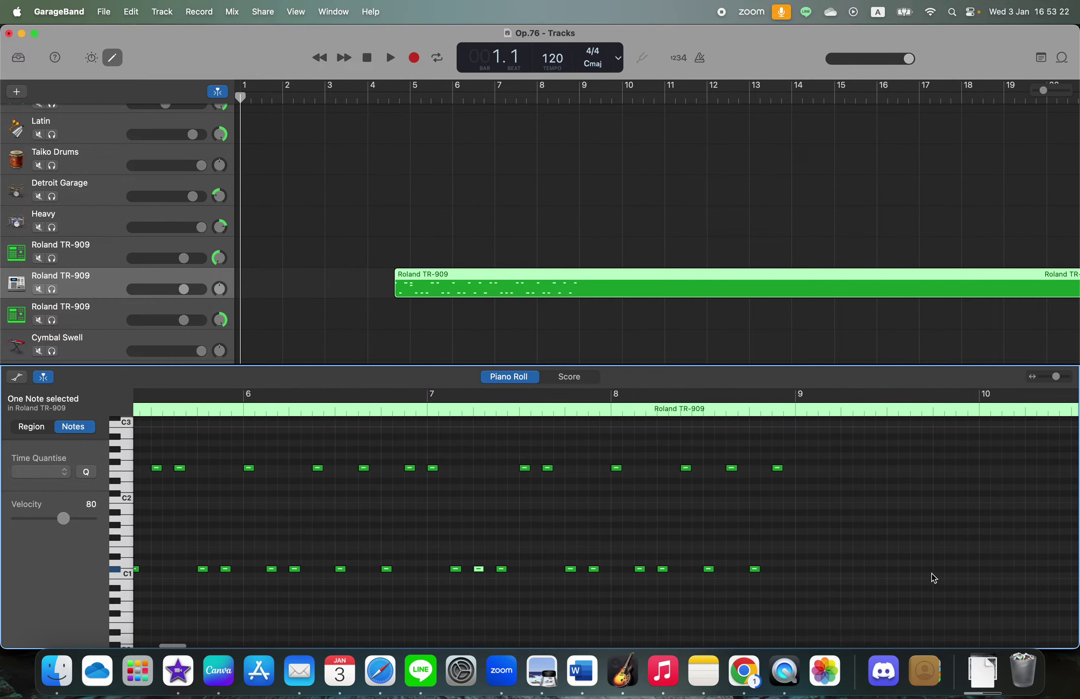
pyautogui.scroll(-1, 931, 573)
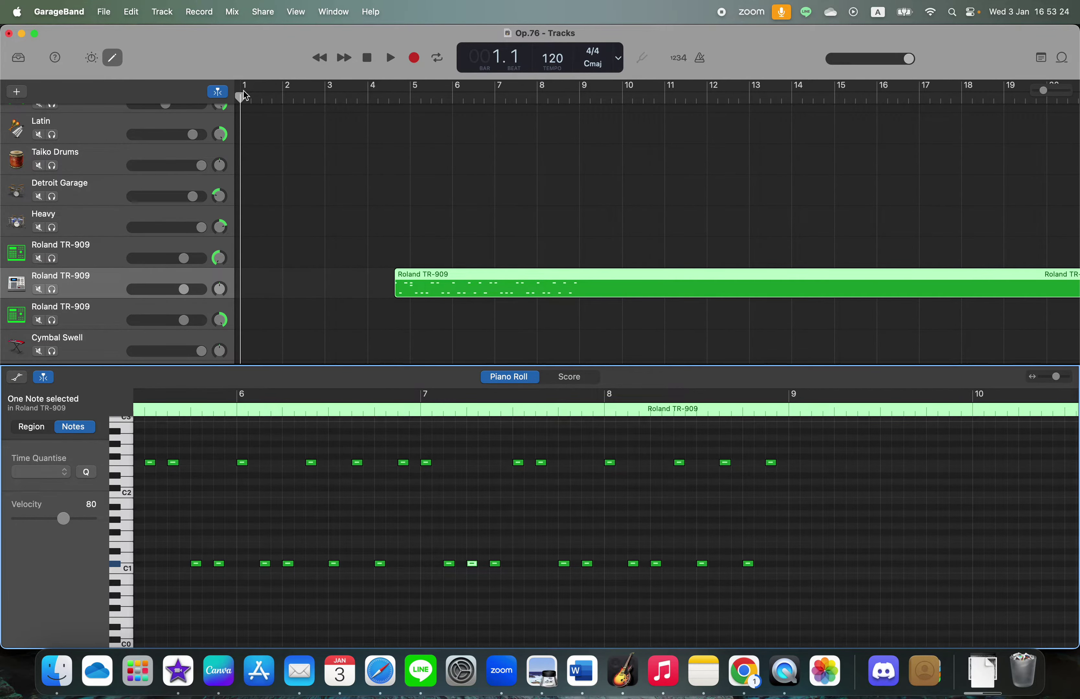
pyautogui.moveTo(241, 96); pyautogui.dragTo(578, 113)
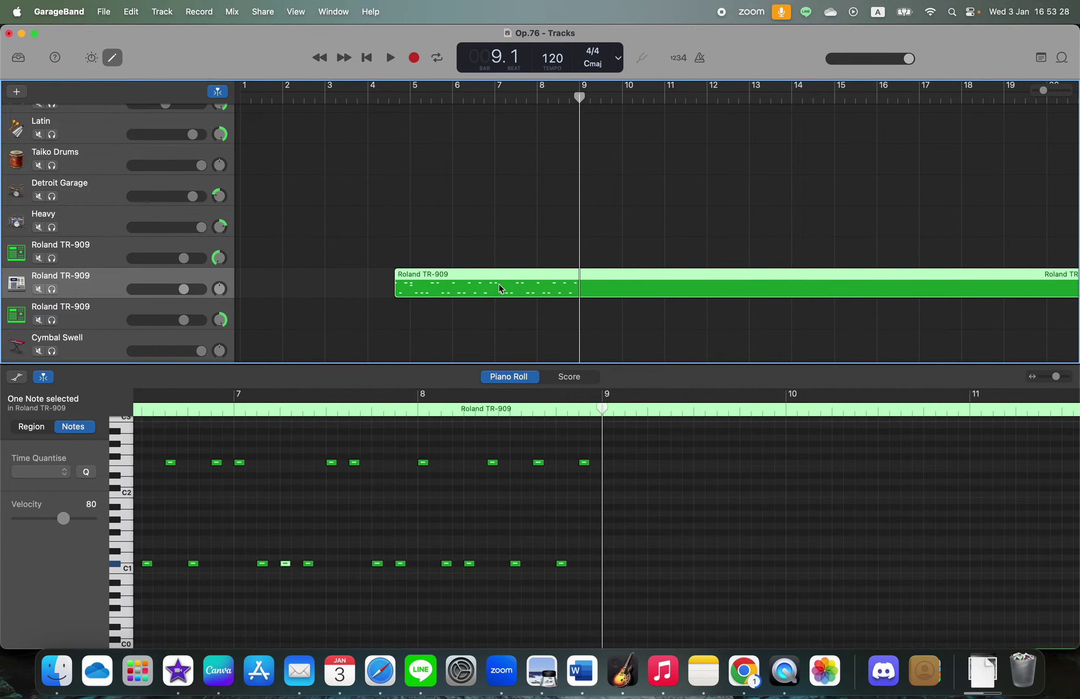
pyautogui.hscroll(-5, 373, 479)
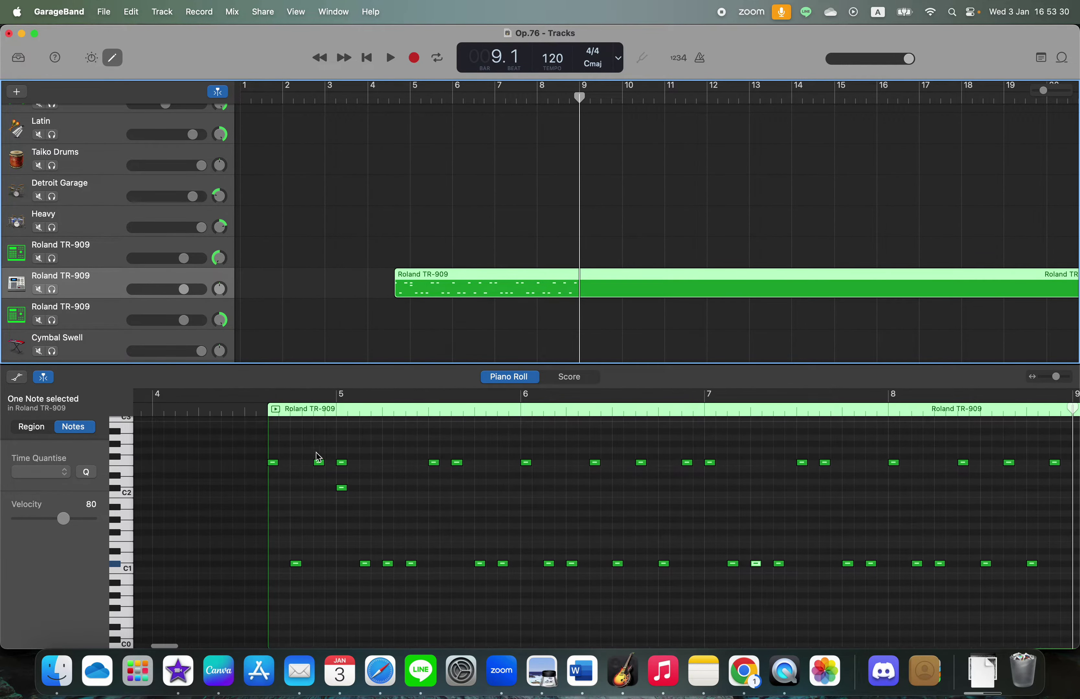
pyautogui.moveTo(271, 444); pyautogui.dragTo(284, 494)
pyautogui.moveTo(345, 449); pyautogui.dragTo(740, 610)
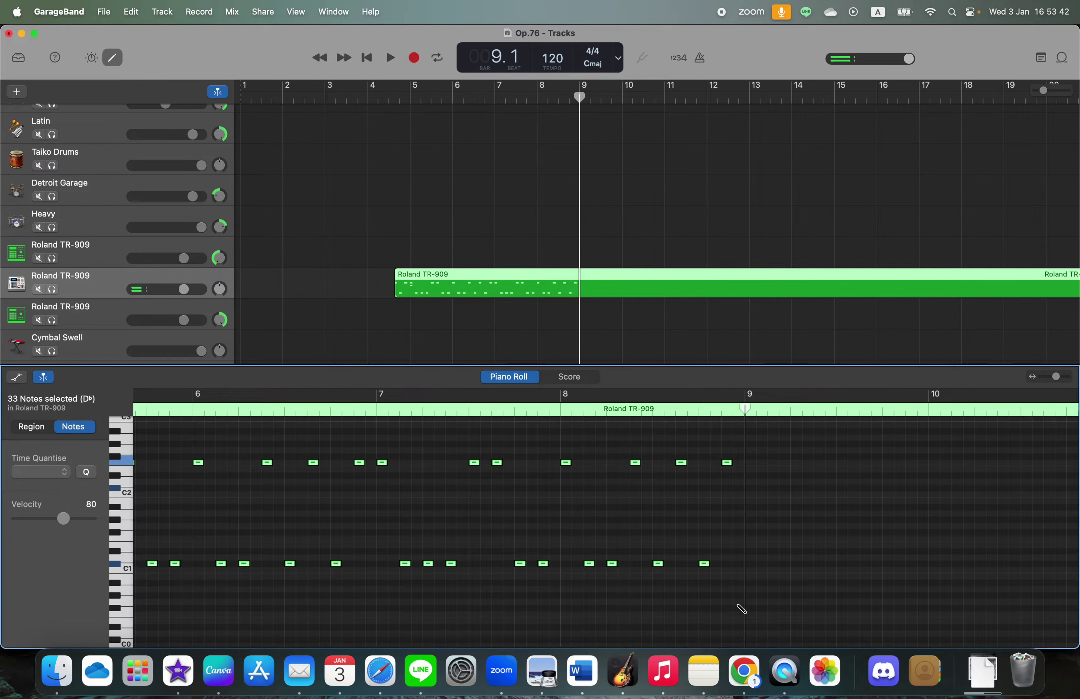
pyautogui.press('super+c')
pyautogui.press('super+v')
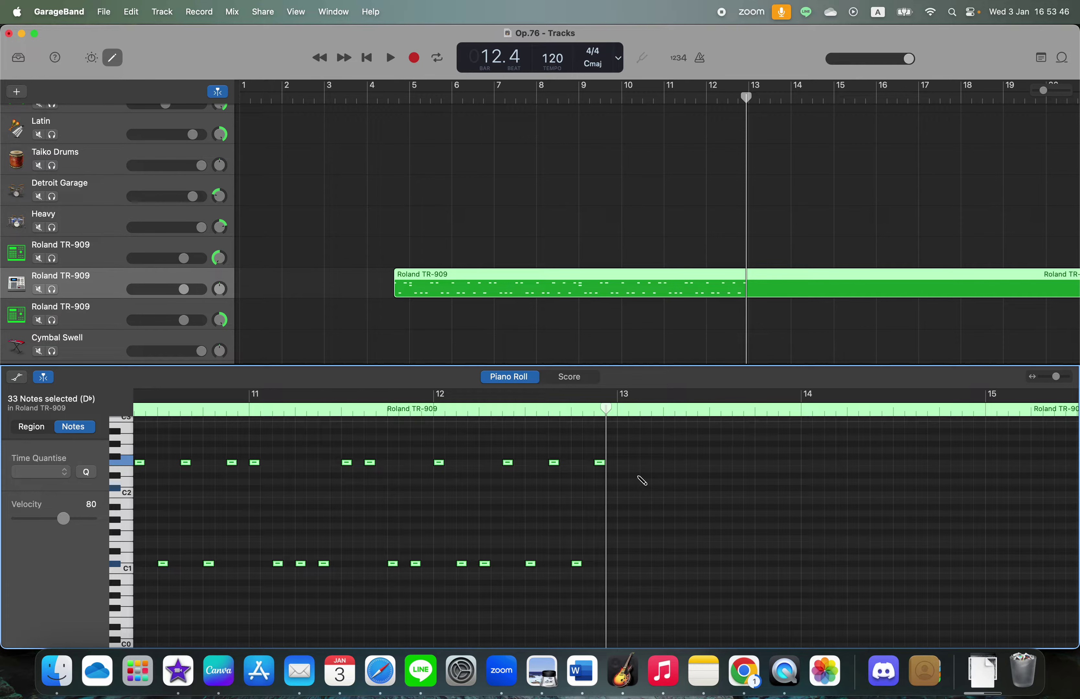
# Switch to Notes to check the measure and track plan in W3: Composing, and return to GarageBand
pyautogui.press('super+Tab')
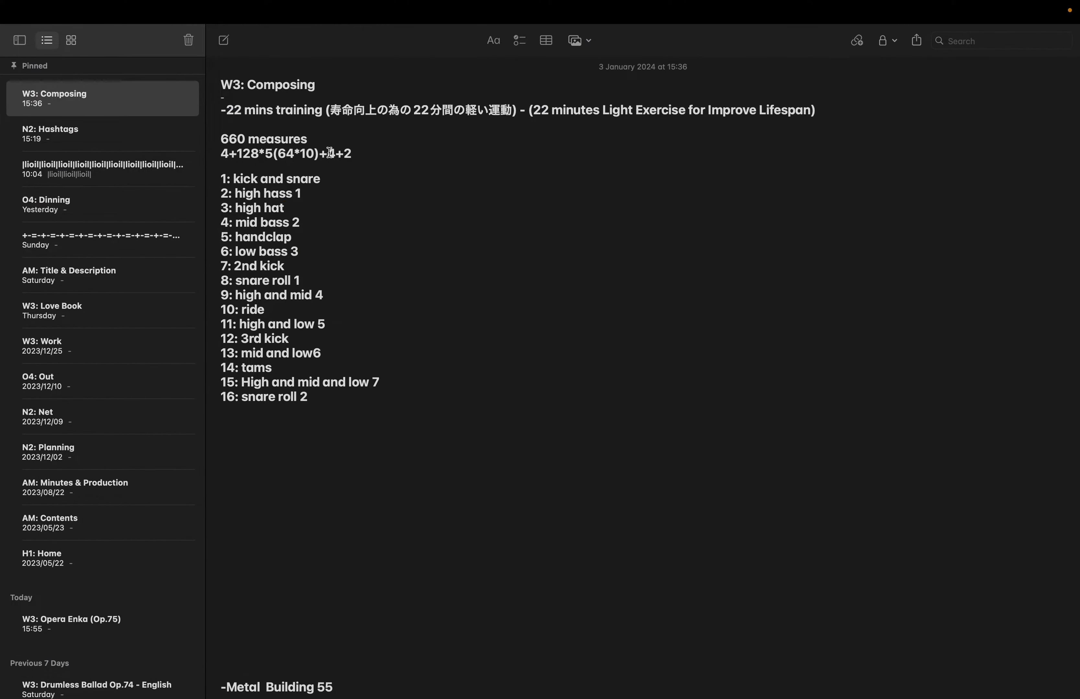
pyautogui.click(324, 195)
pyautogui.press('super+Tab')
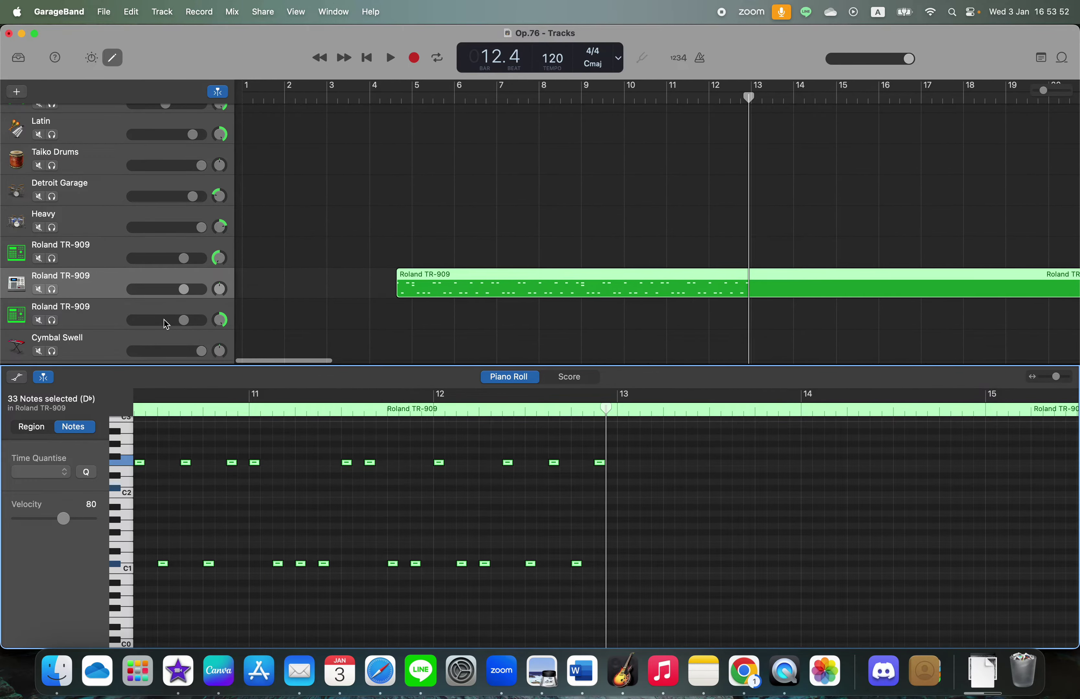
# Try duplicating all notes from the region's start, including the pickup before bar 5, at bar 13, and remove the pasted copy
pyautogui.hscroll(-8, 382, 585)
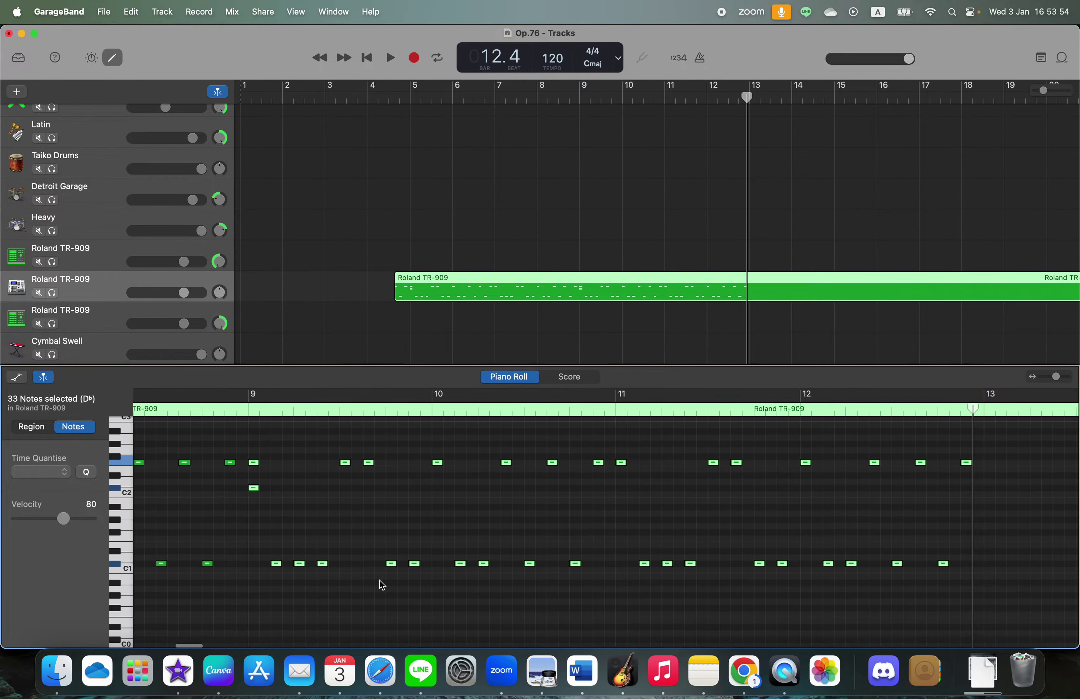
pyautogui.hscroll(-12, 382, 585)
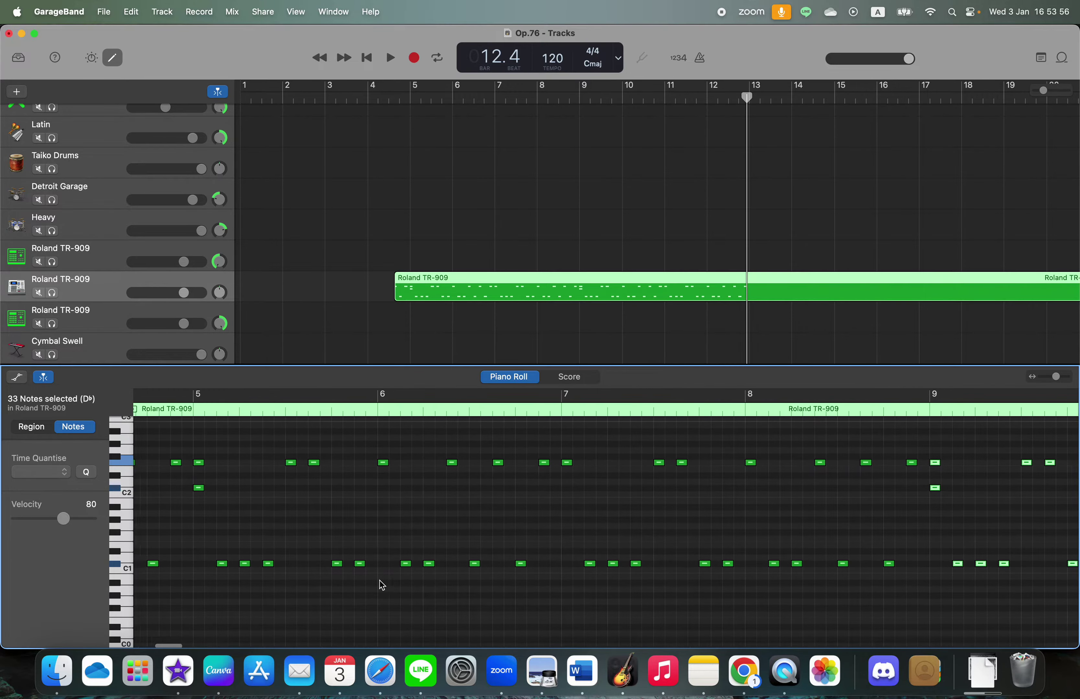
pyautogui.hscroll(-3, 382, 585)
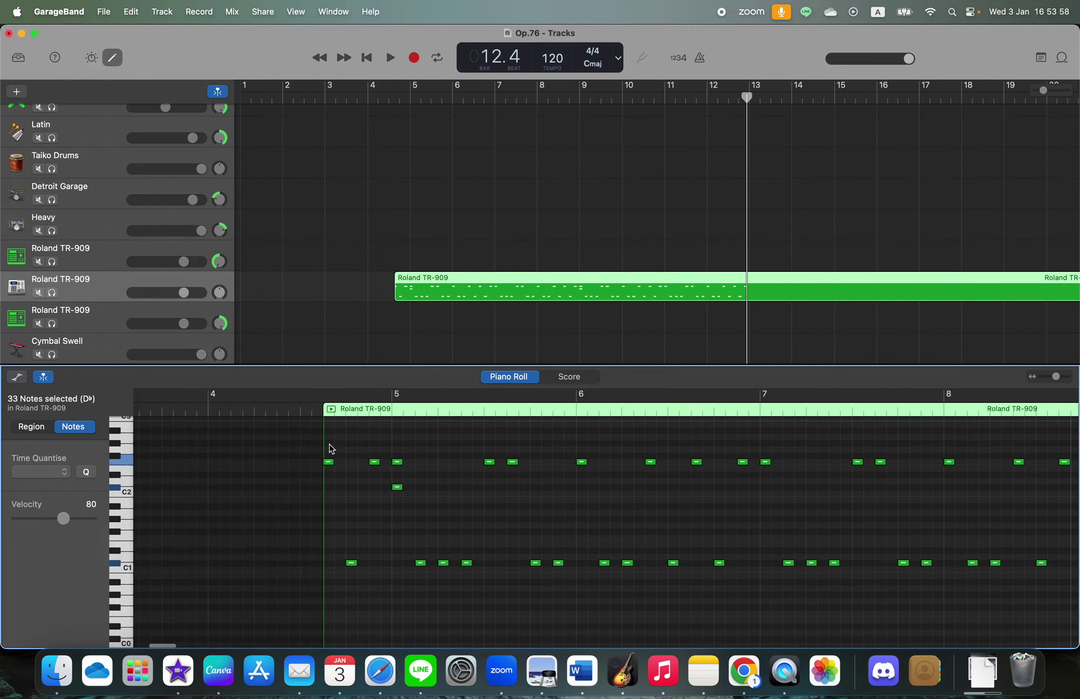
pyautogui.moveTo(331, 446); pyautogui.dragTo(932, 608)
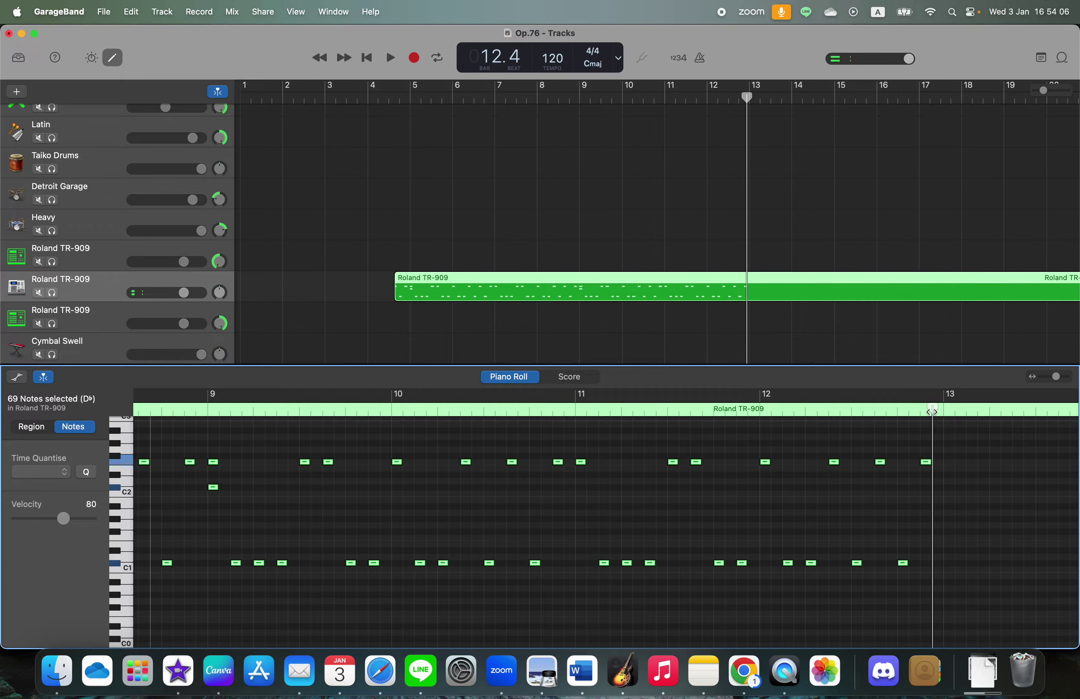
pyautogui.moveTo(931, 412); pyautogui.dragTo(944, 407)
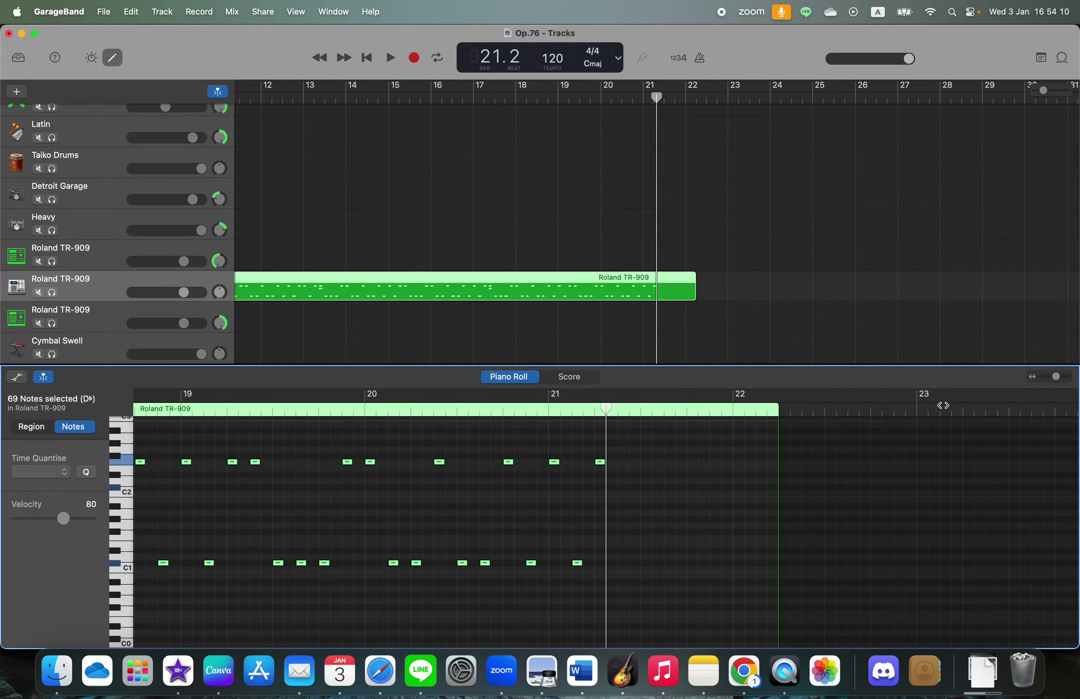
pyautogui.press('Delete')
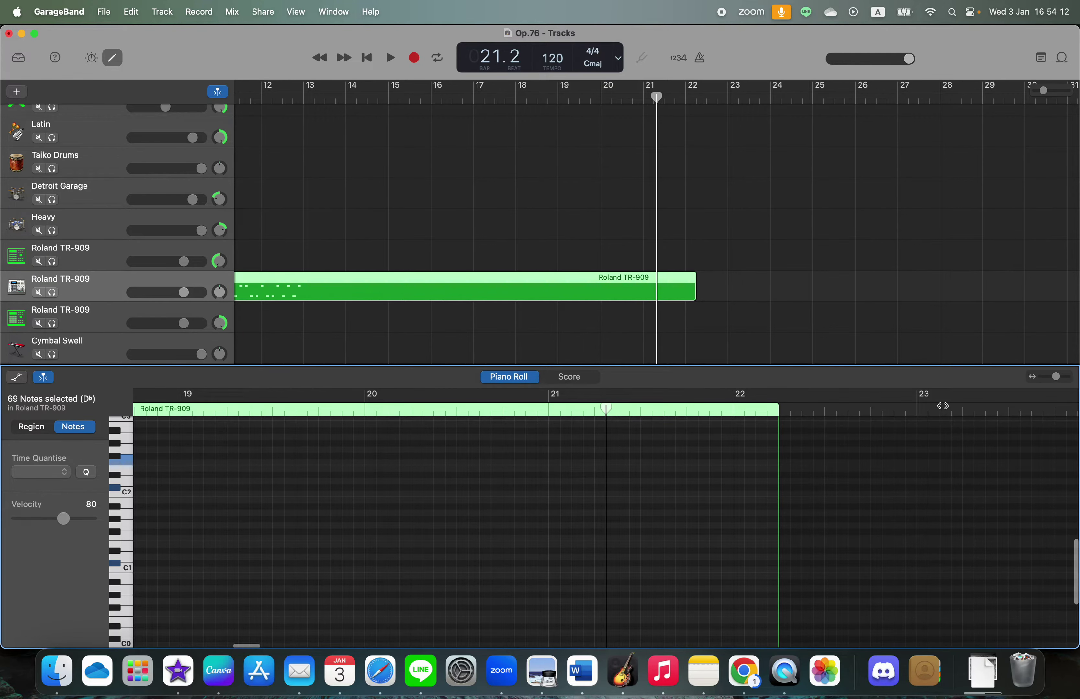
# Copy the notes of bars 5 to 12 without the pickup, paste them at bar 13, and set the playhead to bar 21
pyautogui.hscroll(-10, 943, 407)
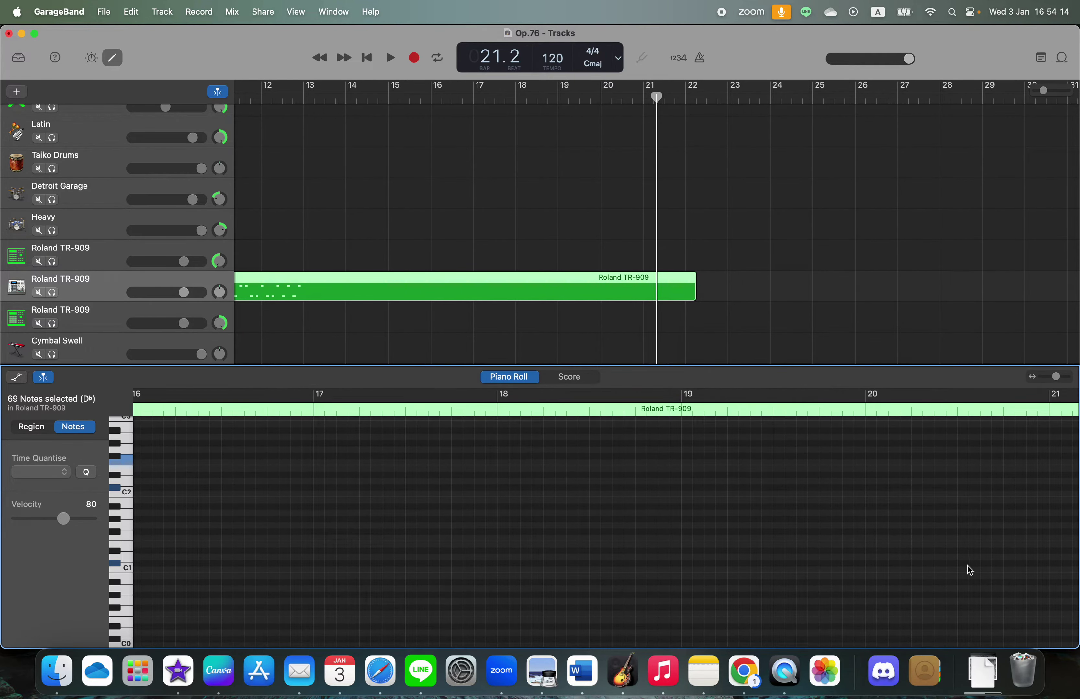
pyautogui.hscroll(3, 969, 568)
pyautogui.moveTo(923, 409); pyautogui.dragTo(494, 428)
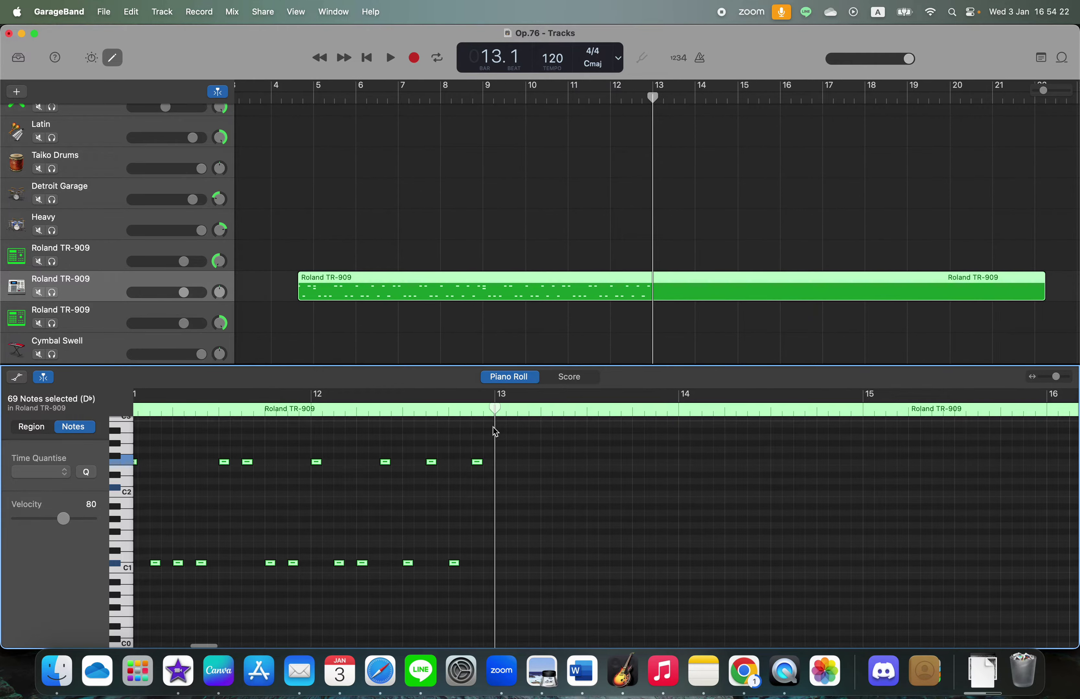
pyautogui.hscroll(-10, 494, 428)
pyautogui.hscroll(3, 495, 431)
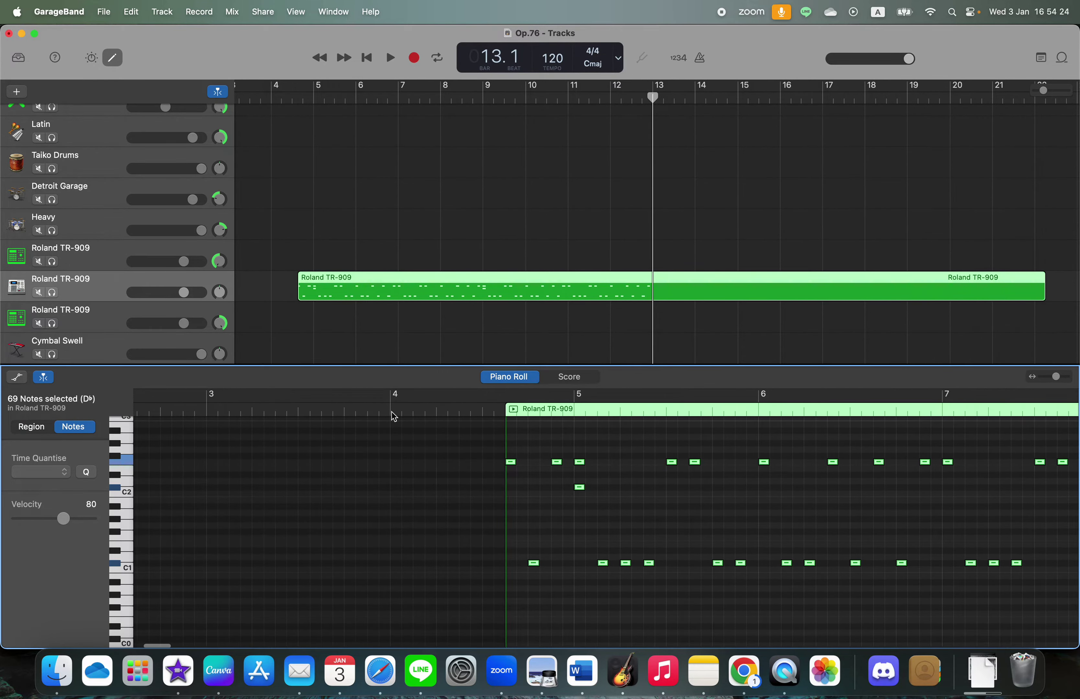
pyautogui.click(579, 441)
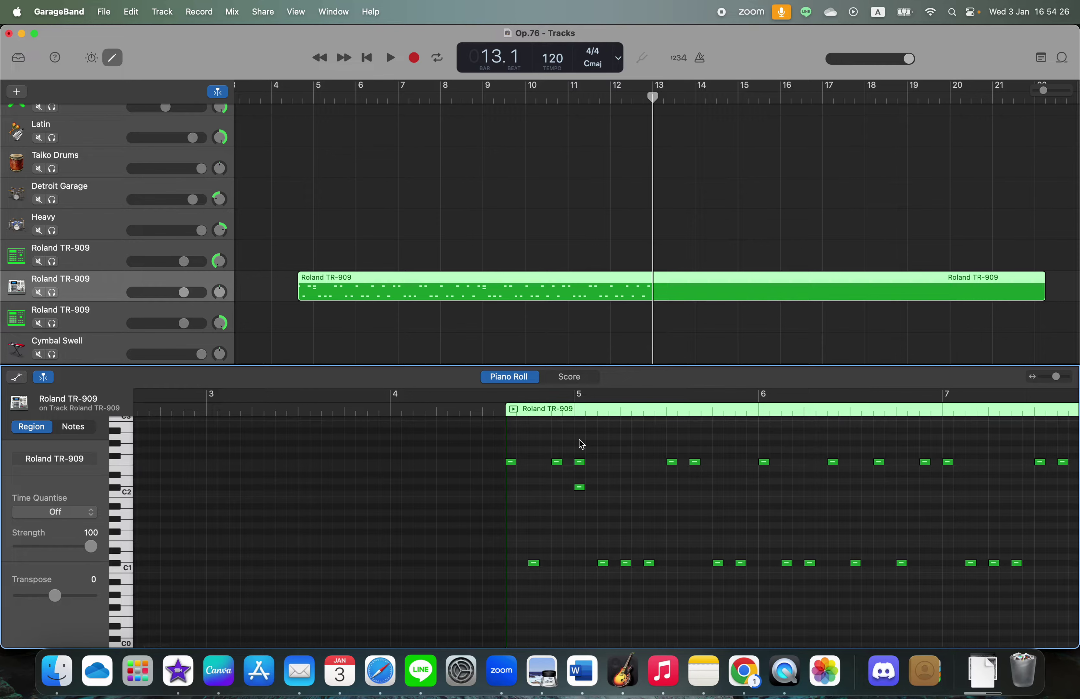
pyautogui.moveTo(580, 440); pyautogui.dragTo(1038, 625)
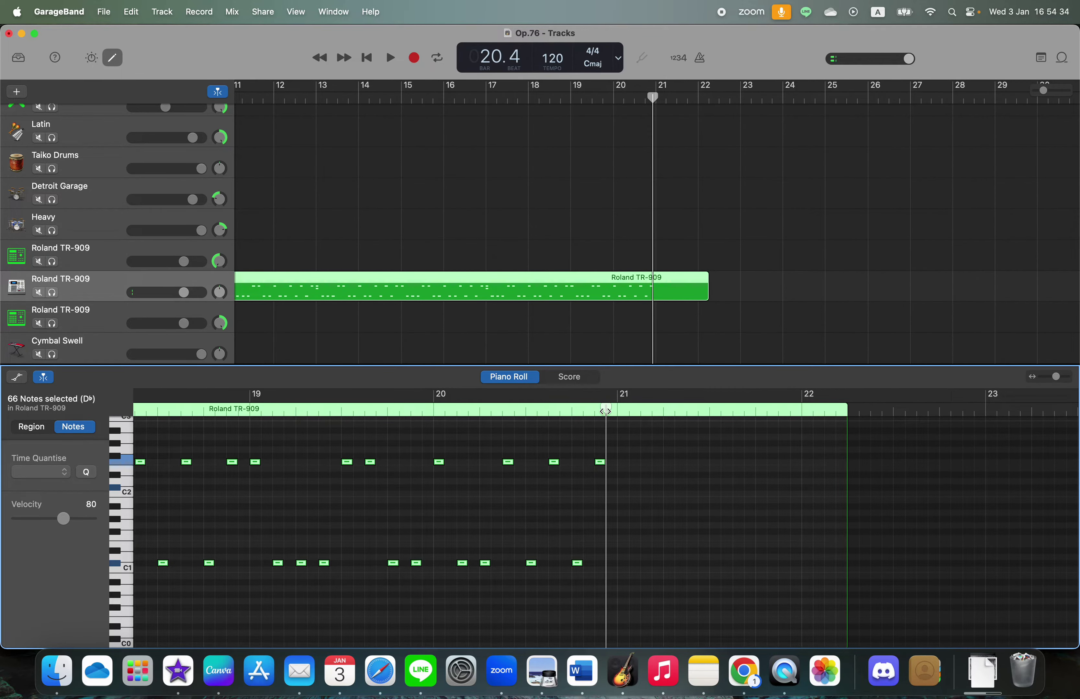
pyautogui.moveTo(605, 411); pyautogui.dragTo(618, 409)
# Extend the end of the region on the first Gliding 808 Bass track to bar 13
pyautogui.hscroll(-15, 401, 462)
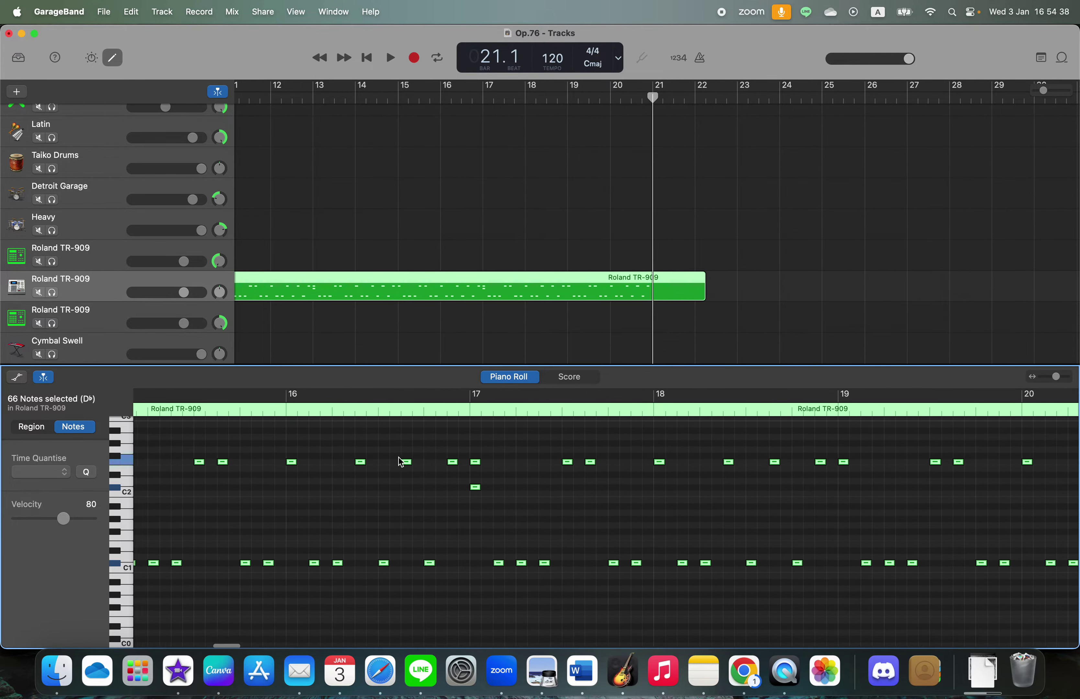
pyautogui.hscroll(-3, 401, 462)
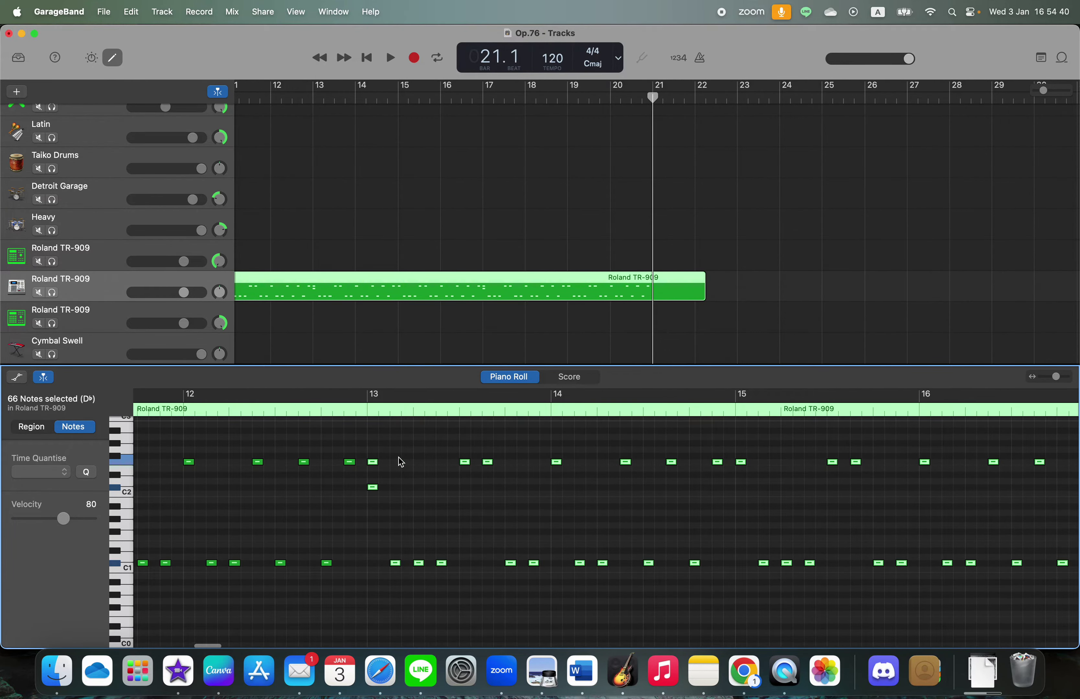
pyautogui.scroll(15, 367, 231)
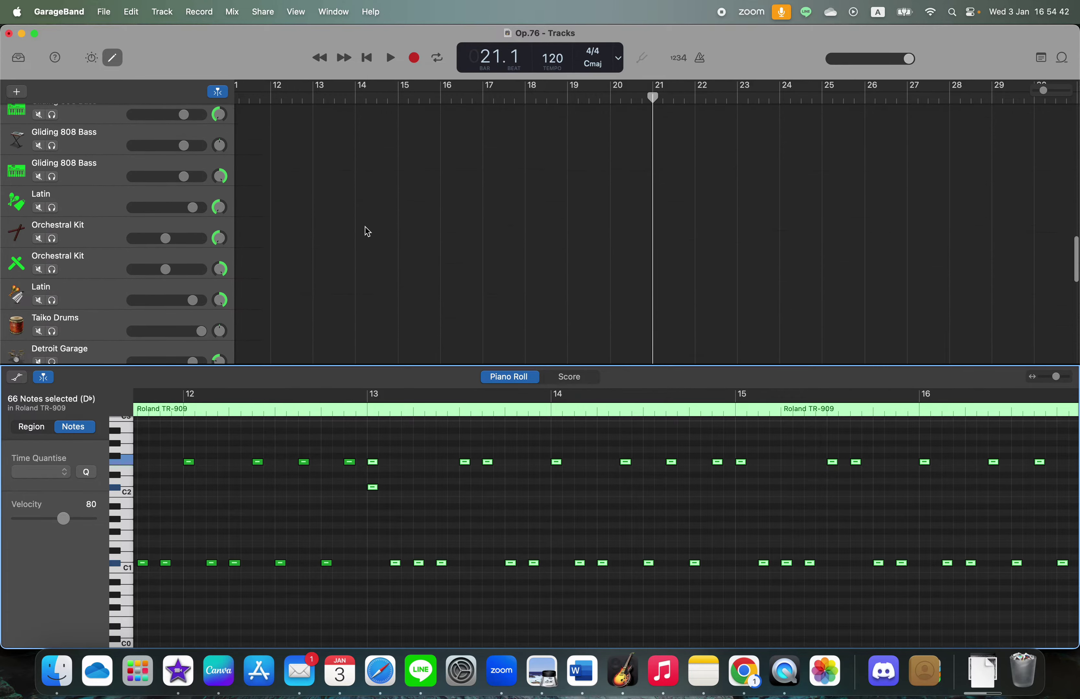
pyautogui.scroll(-10, 367, 231)
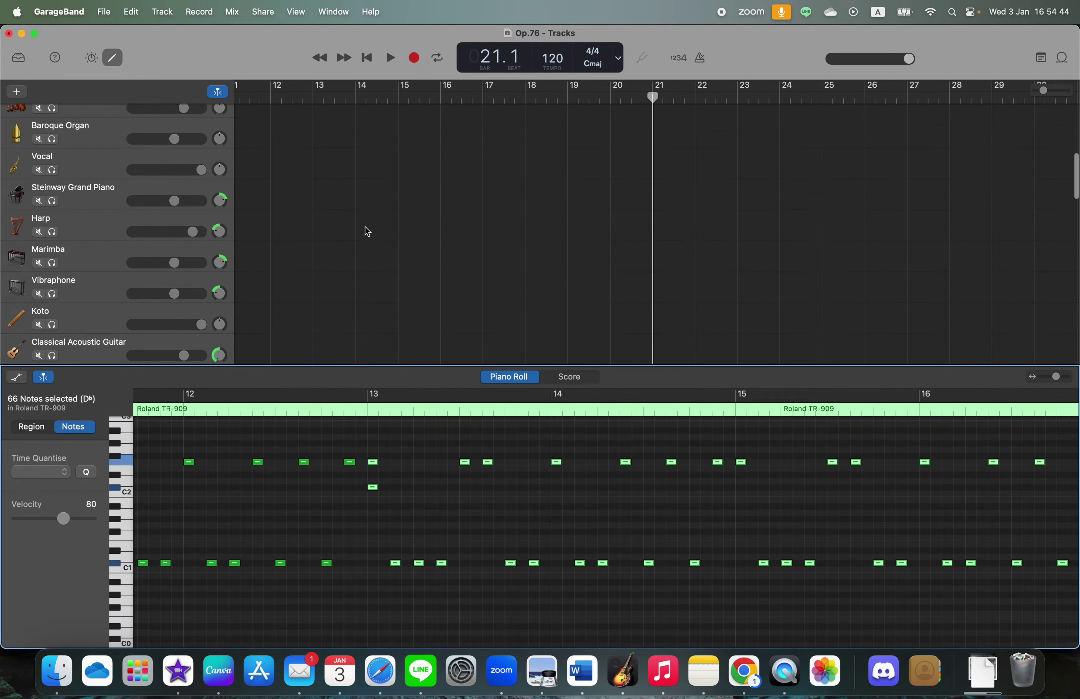
pyautogui.scroll(-4, 368, 231)
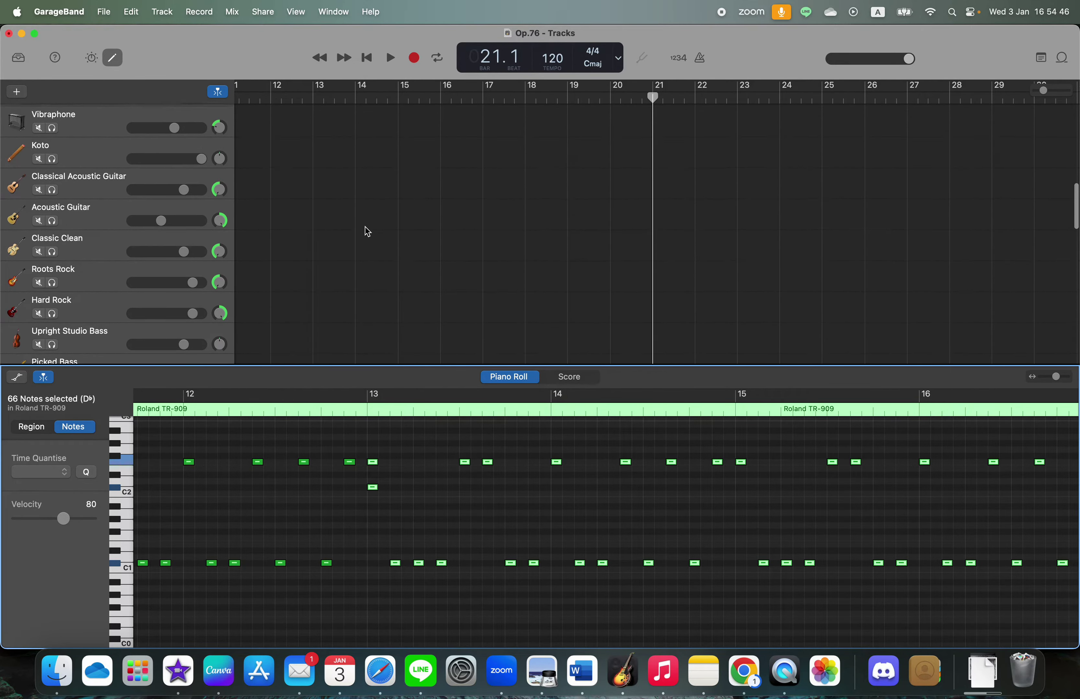
pyautogui.scroll(-1, 368, 231)
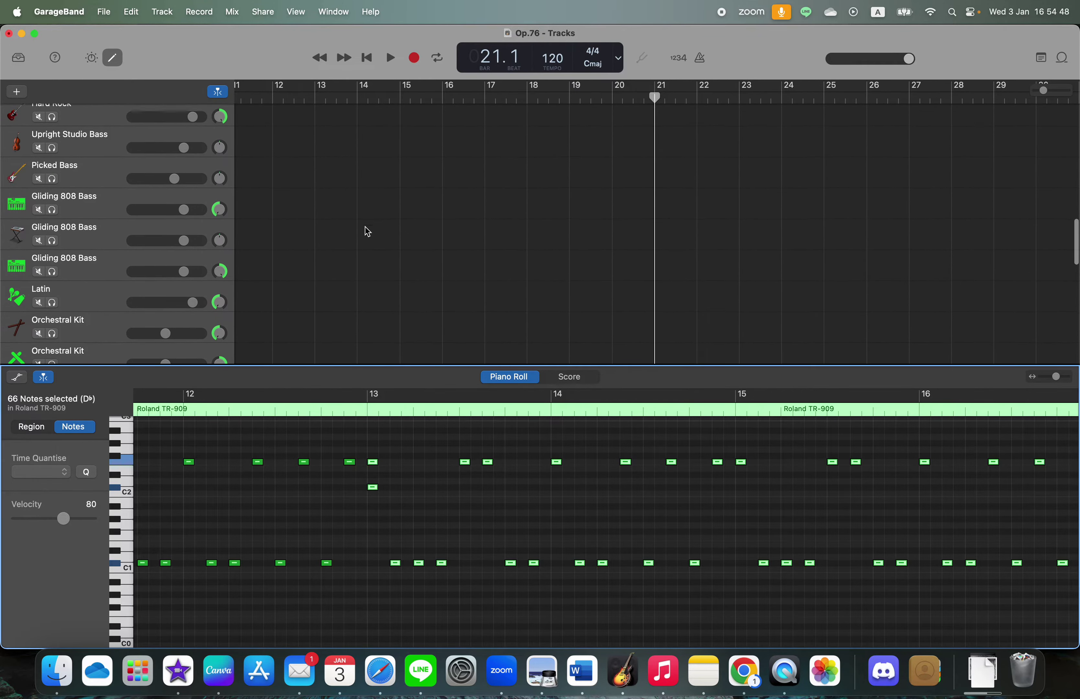
pyautogui.hscroll(-10, 368, 231)
pyautogui.moveTo(470, 214)
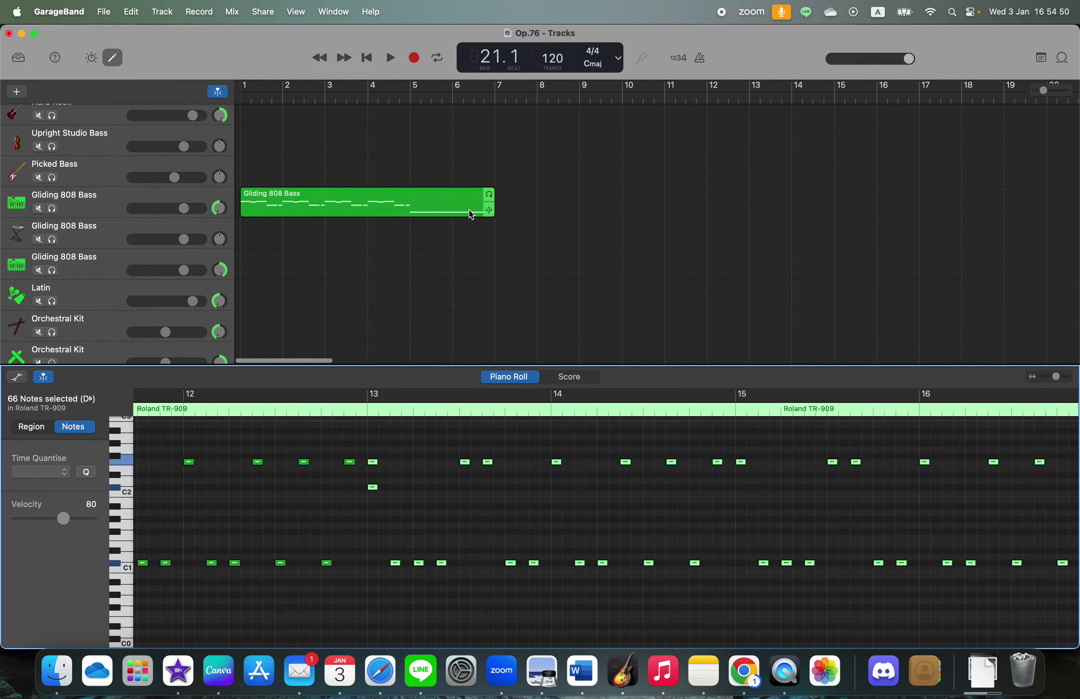
pyautogui.moveTo(491, 208); pyautogui.dragTo(747, 220)
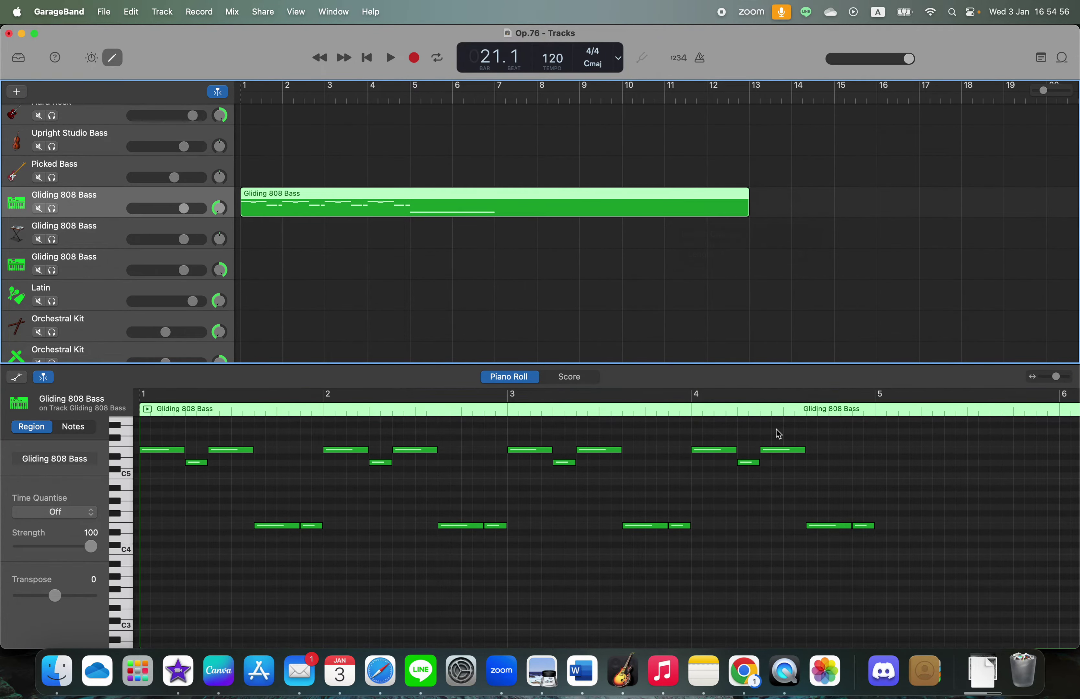
# Examine the end of the extended Gliding 808 Bass region and how far the Roland TR-909 pattern runs around bar 21
pyautogui.hscroll(10, 776, 500)
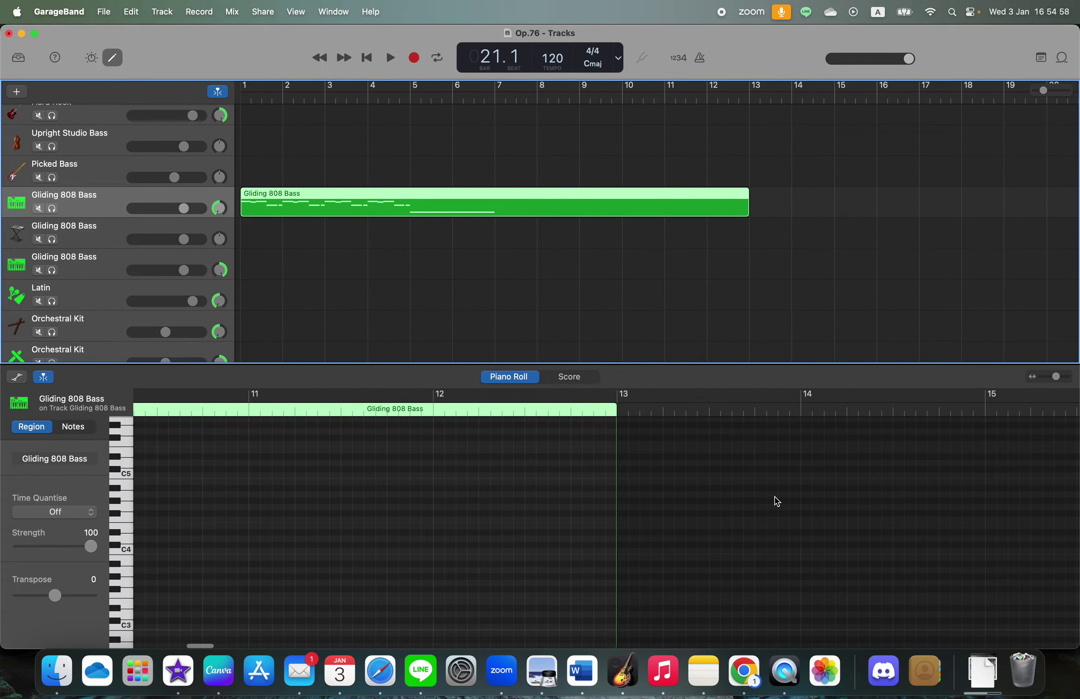
pyautogui.scroll(1, 820, 214)
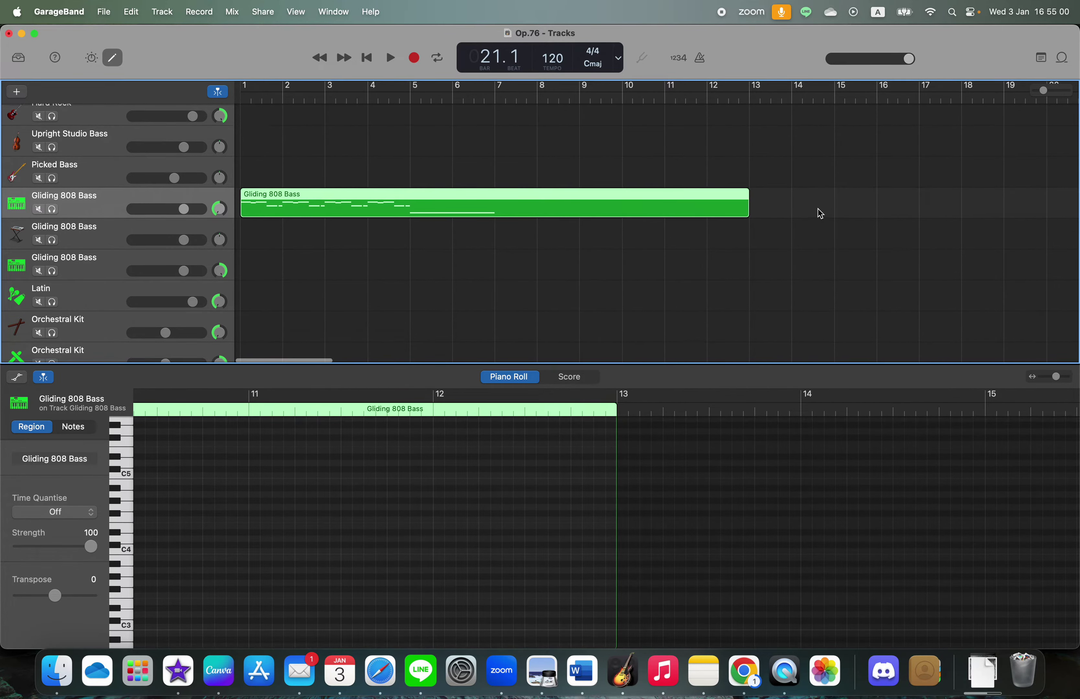
pyautogui.scroll(2, 820, 213)
pyautogui.scroll(-10, 800, 423)
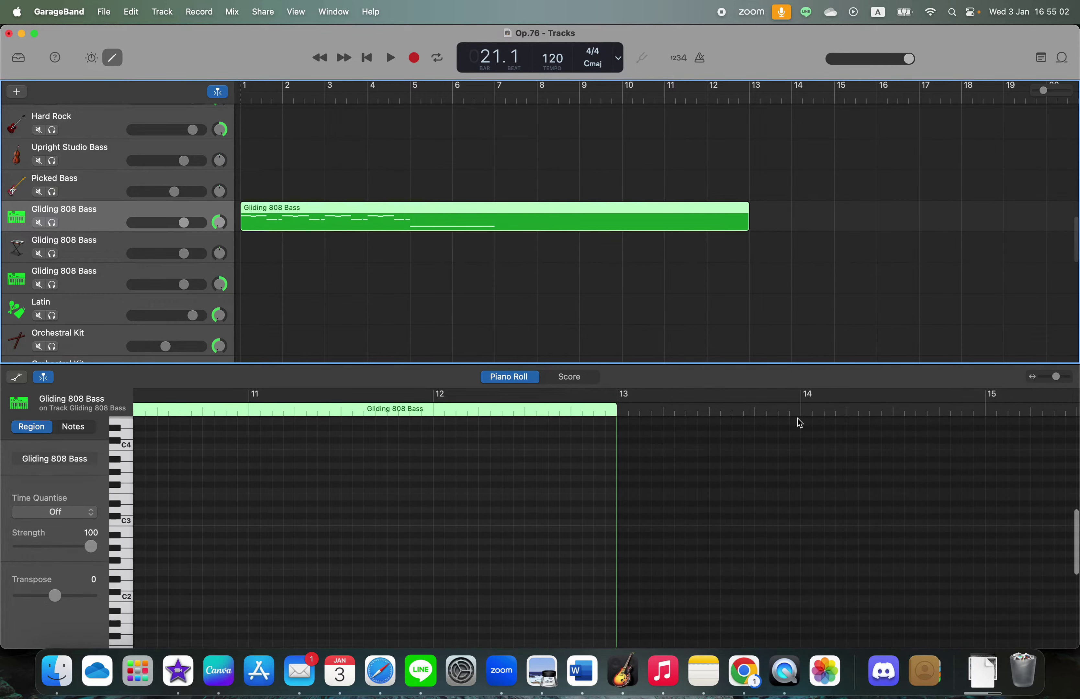
pyautogui.scroll(10, 801, 423)
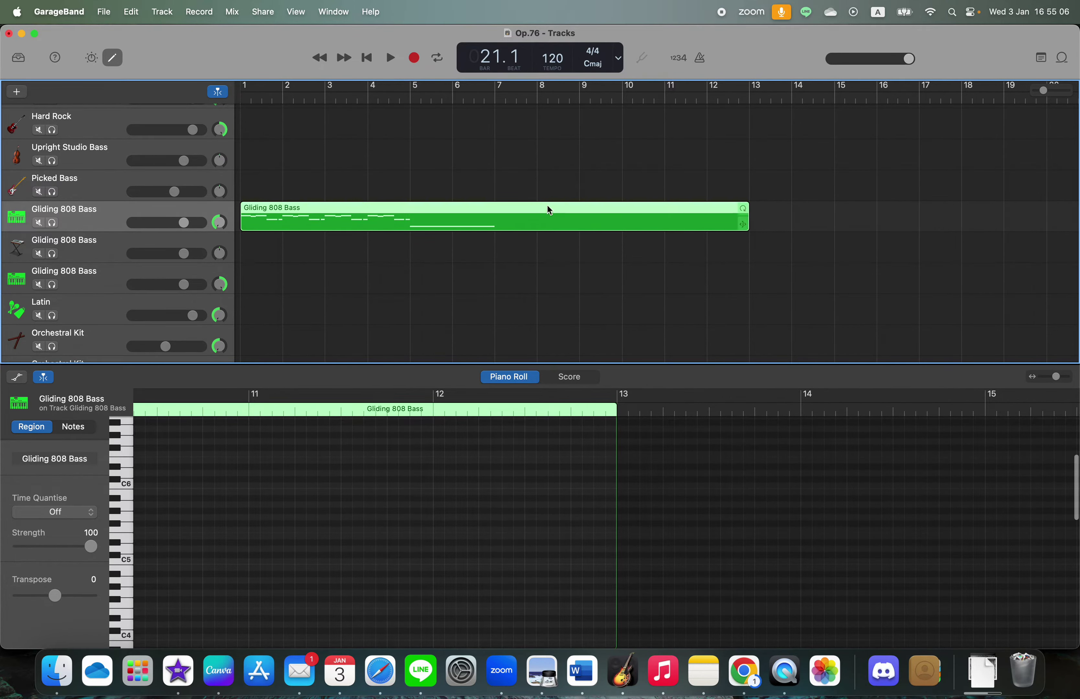
pyautogui.scroll(-5, 520, 313)
pyautogui.scroll(-2, 520, 313)
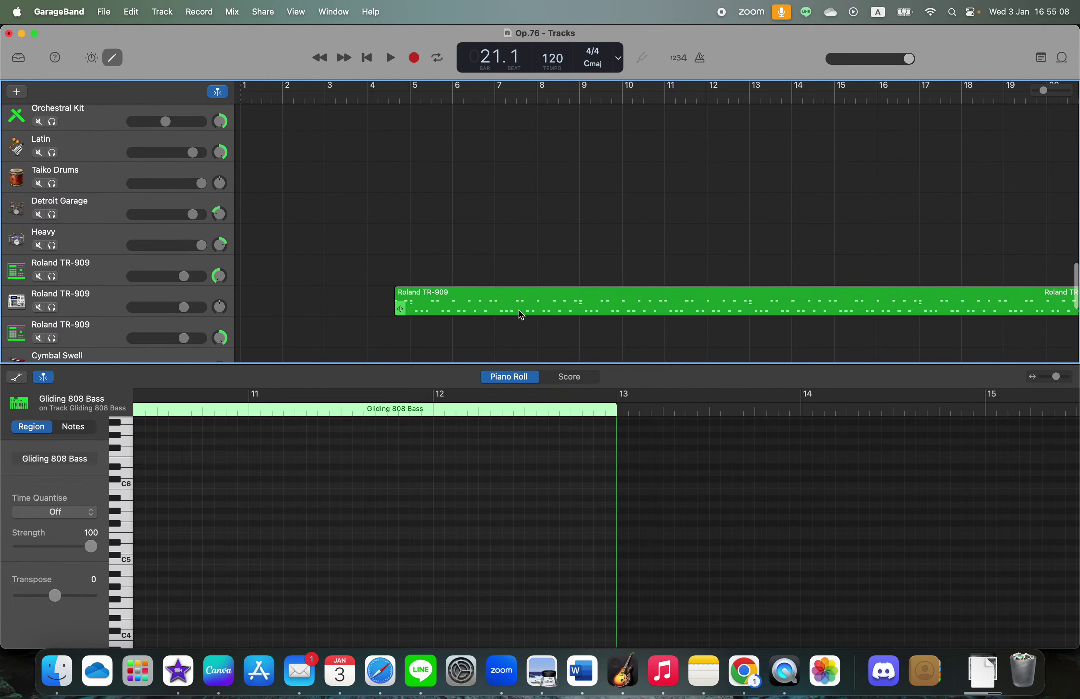
pyautogui.hscroll(2, 520, 313)
pyautogui.hscroll(2, 519, 313)
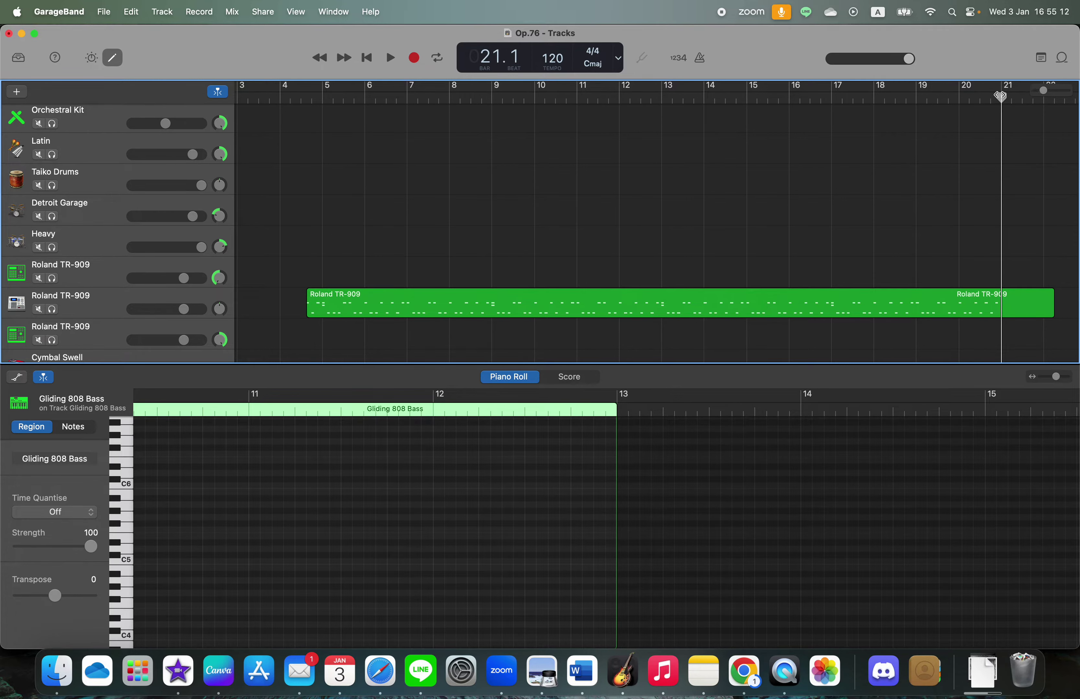
# Copy the first Gliding 808 Bass track's notes of bars 1 to 4 and paste them at bar 13 and again at bar 17
pyautogui.moveTo(1000, 96); pyautogui.dragTo(663, 121)
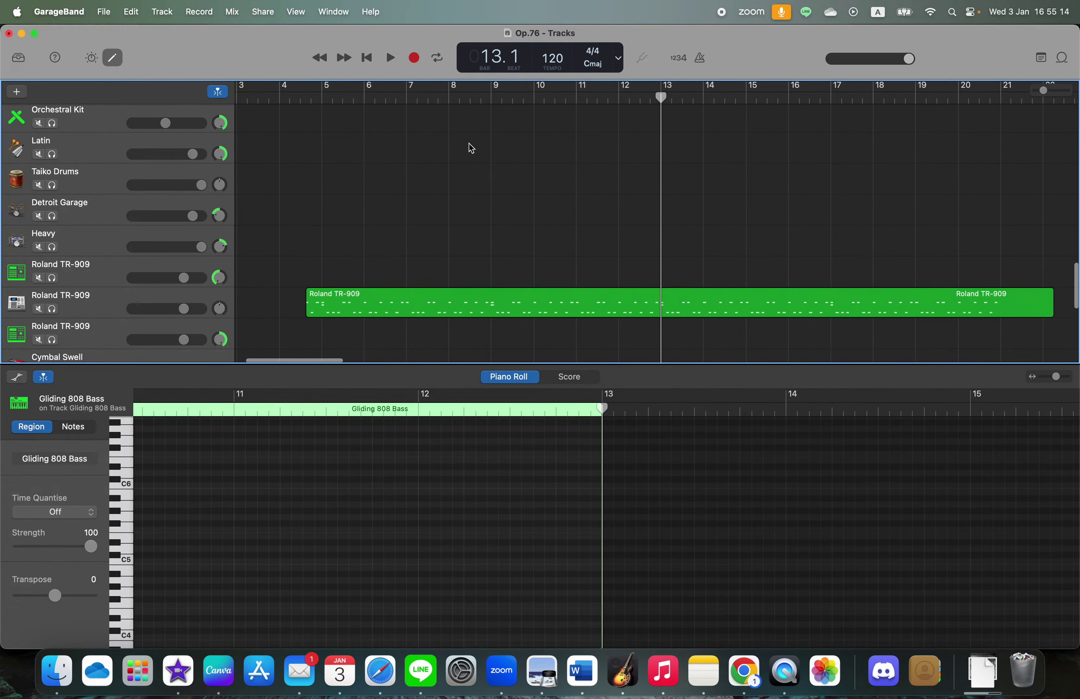
pyautogui.scroll(6, 441, 160)
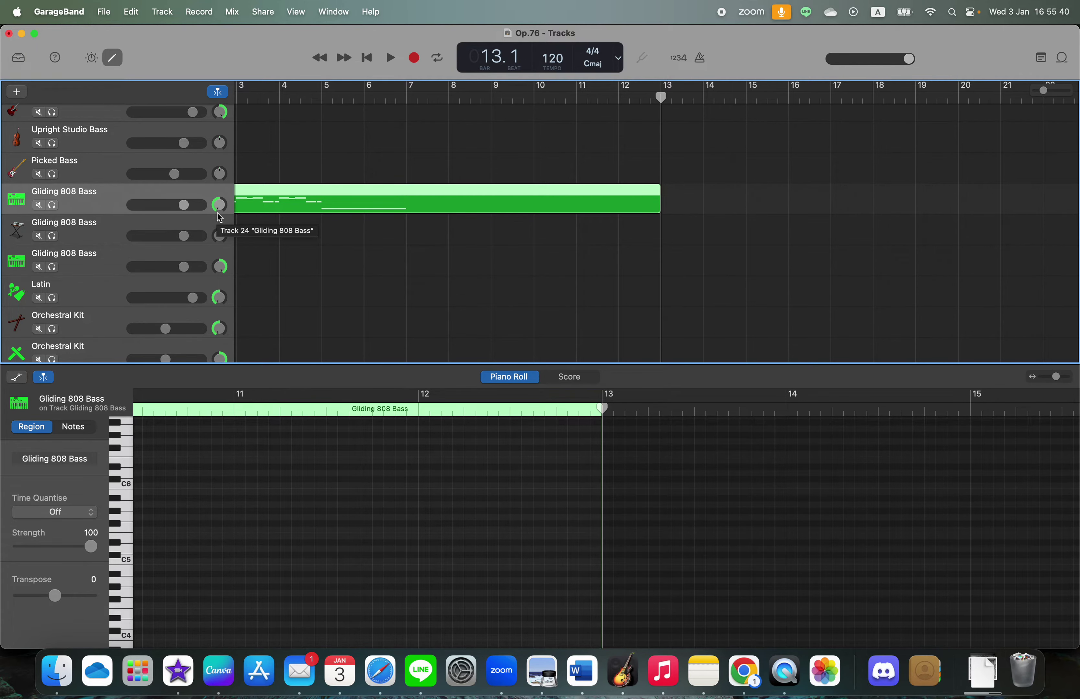
pyautogui.hscroll(-3, 376, 198)
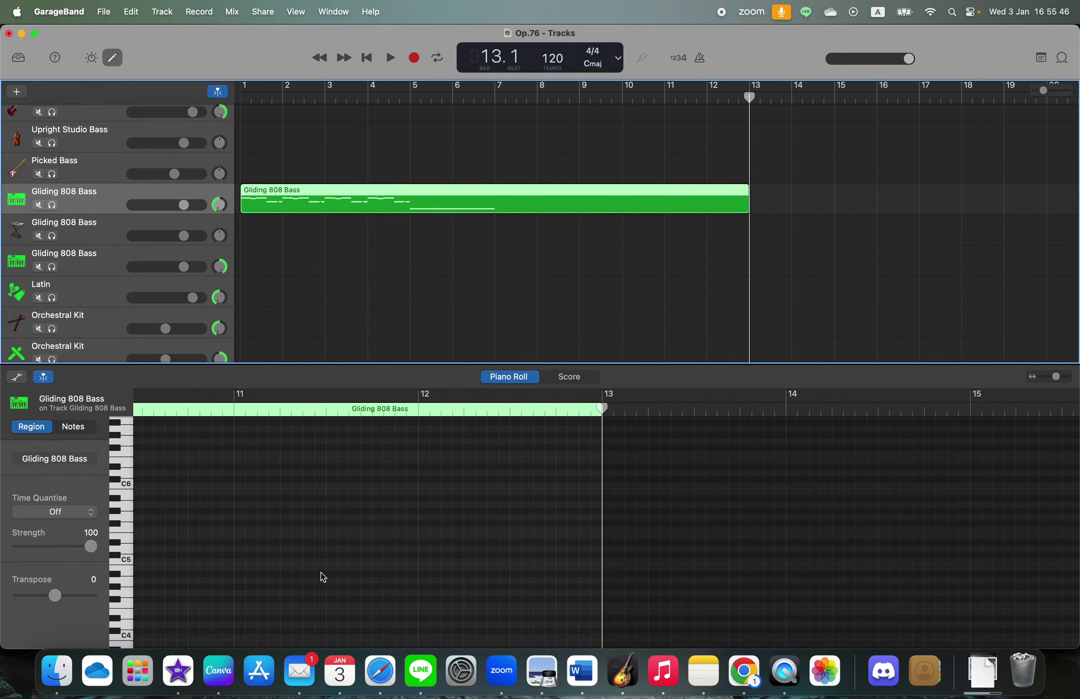
pyautogui.hscroll(-10, 324, 578)
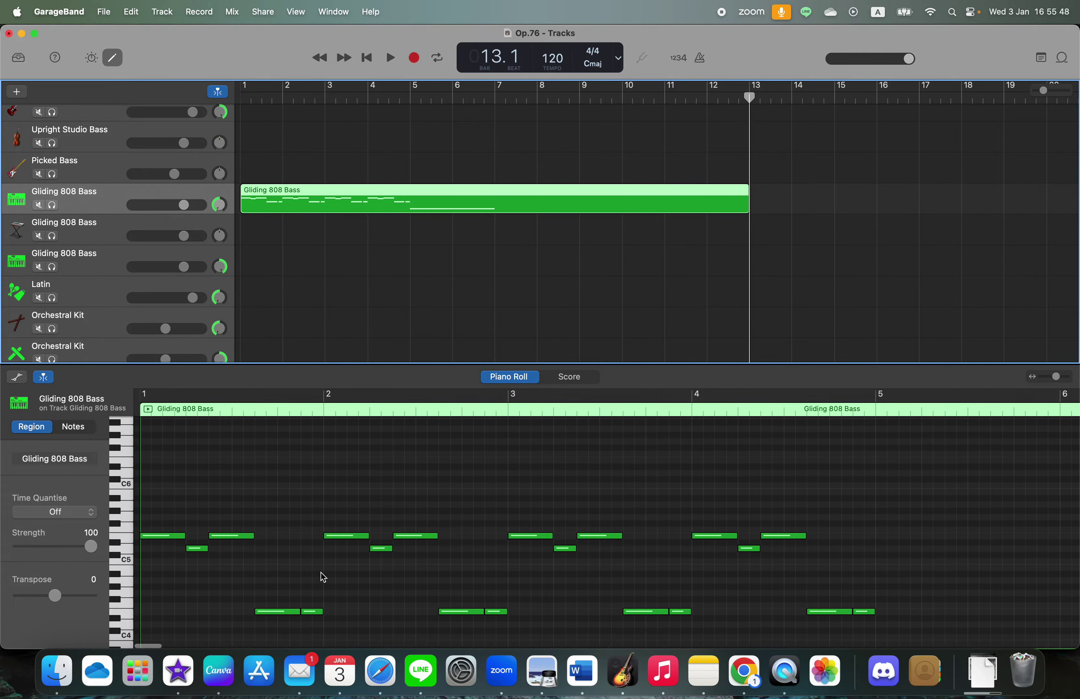
pyautogui.moveTo(159, 504); pyautogui.dragTo(863, 602)
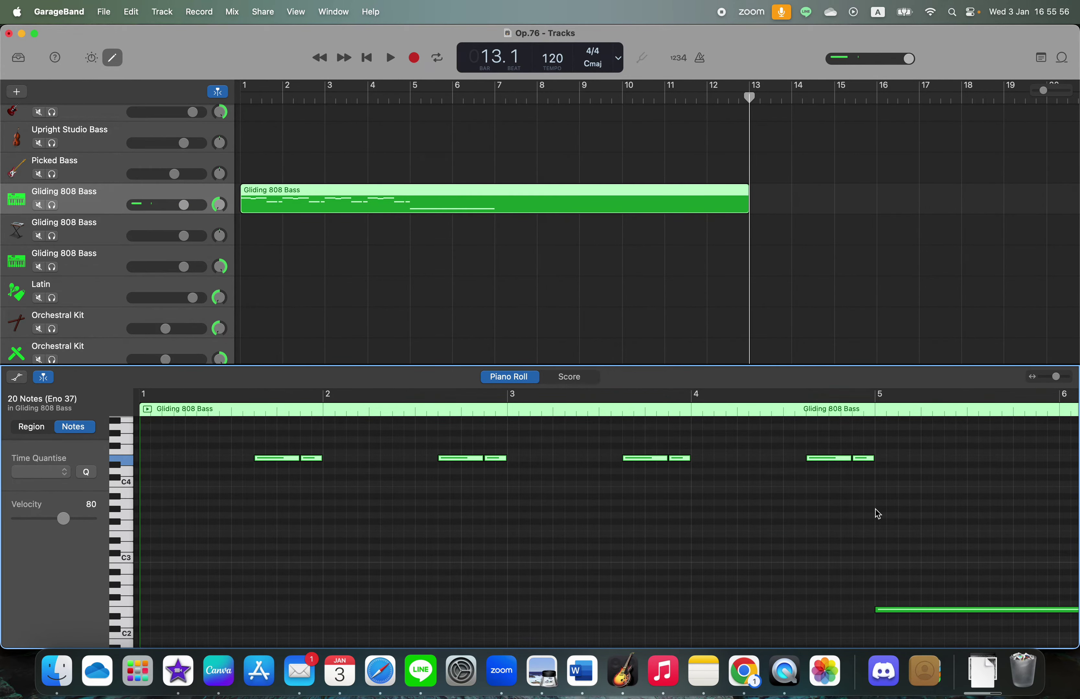
pyautogui.hscroll(10, 876, 509)
pyautogui.hscroll(3, 876, 513)
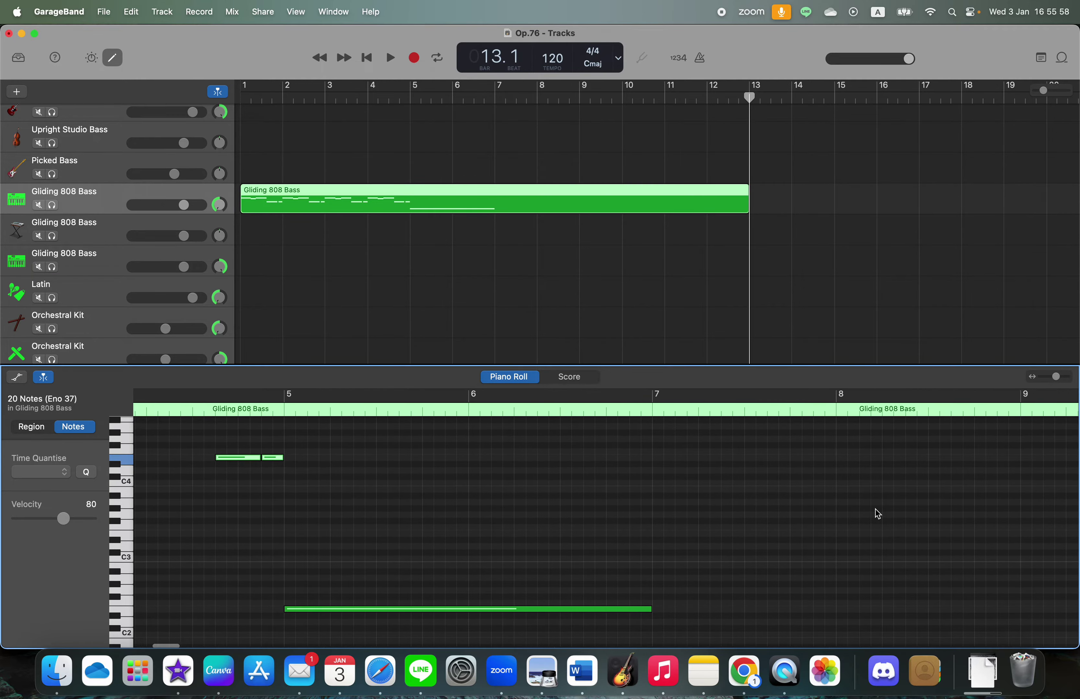
pyautogui.press('super+v')
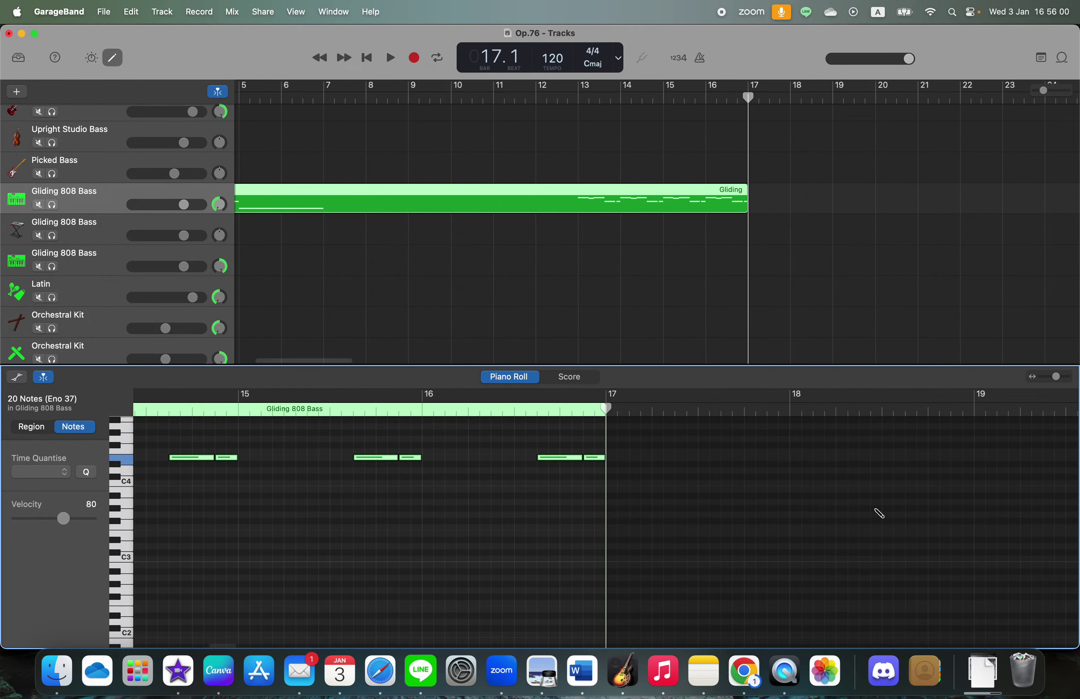
pyautogui.press('super+v')
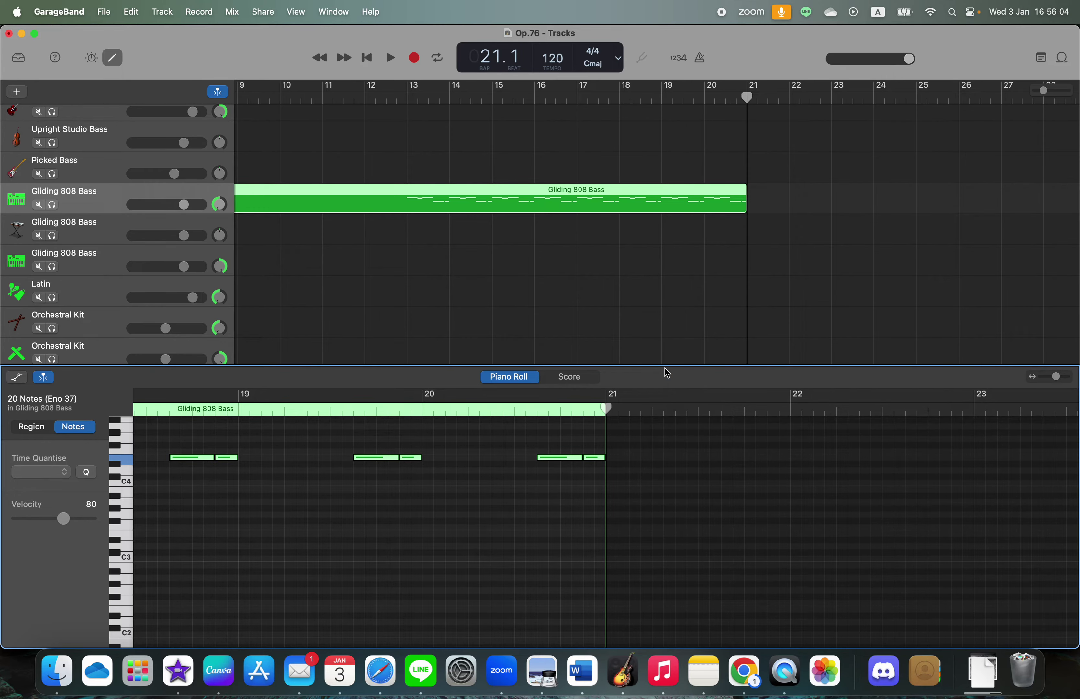
# Check the W3: Composing plan in Notes, and copy the Gliding 808 Bass notes of bars 13 to 20 to bar 21
pyautogui.hotkey('ctrl', 'Right')
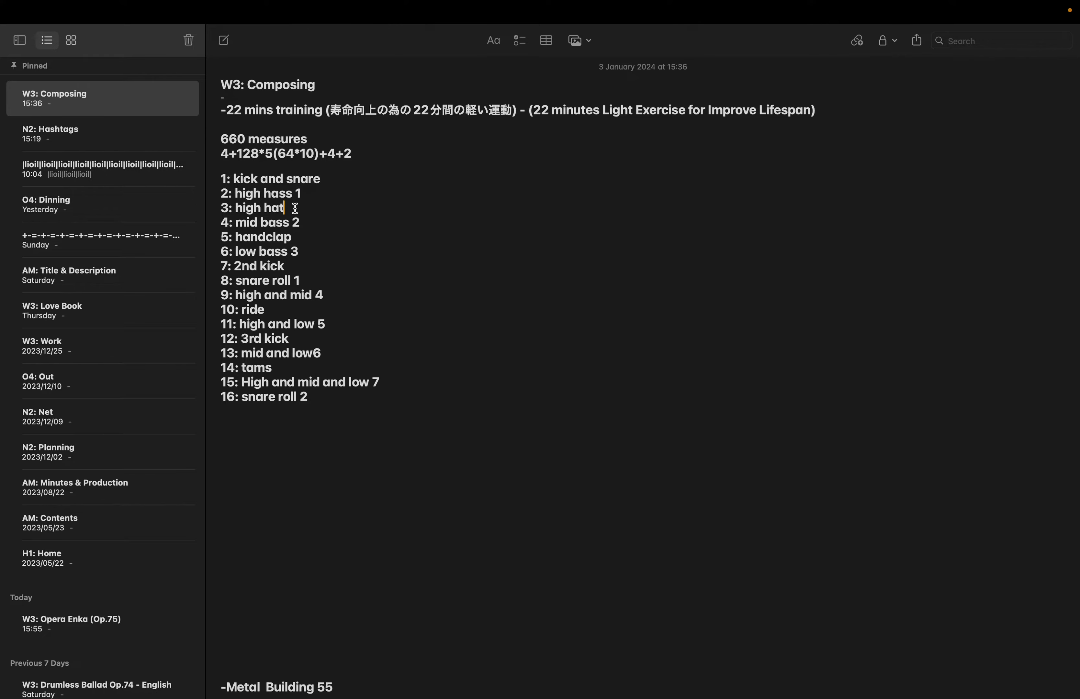
pyautogui.press('super+Tab')
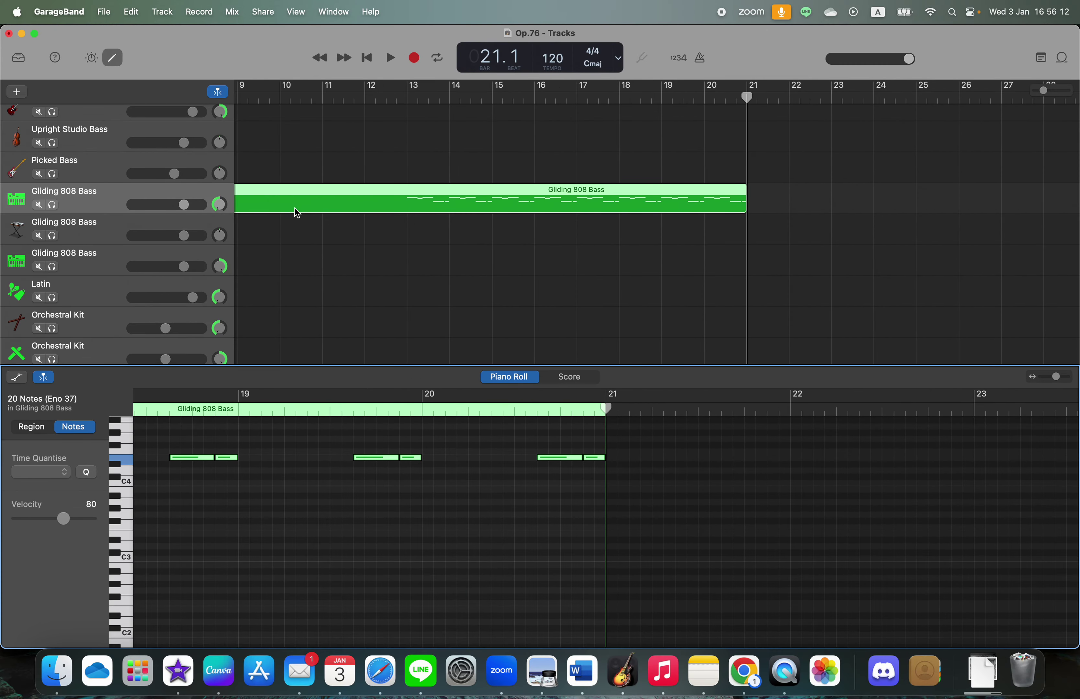
pyautogui.click(409, 196)
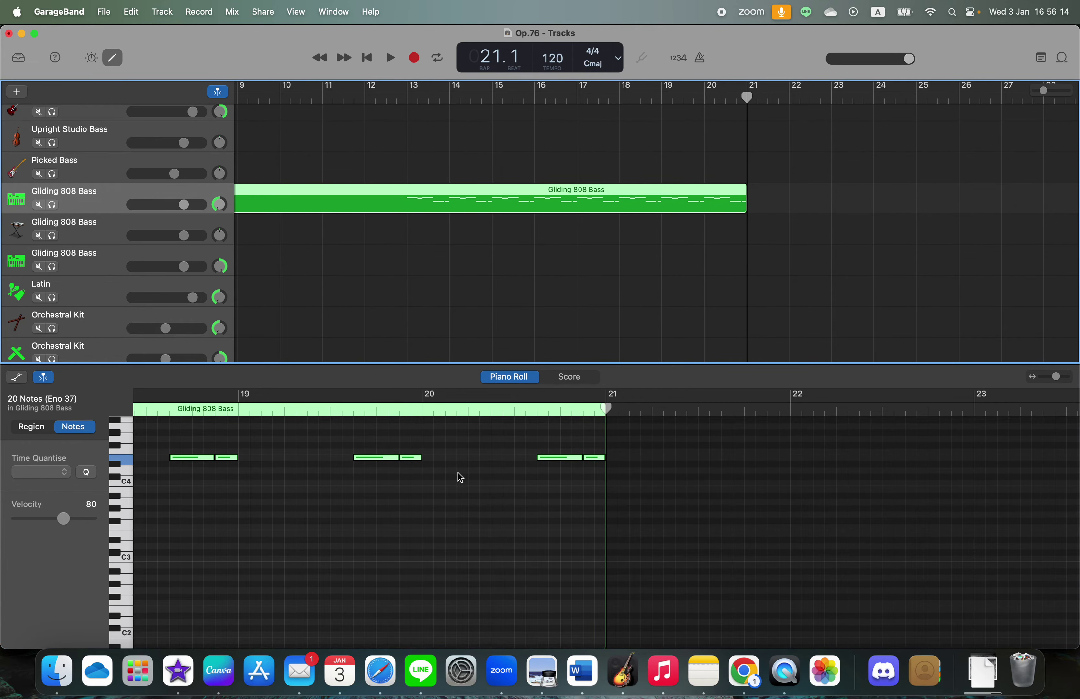
pyautogui.hscroll(-10, 454, 486)
pyautogui.hscroll(-10, 446, 500)
pyautogui.scroll(5, 444, 499)
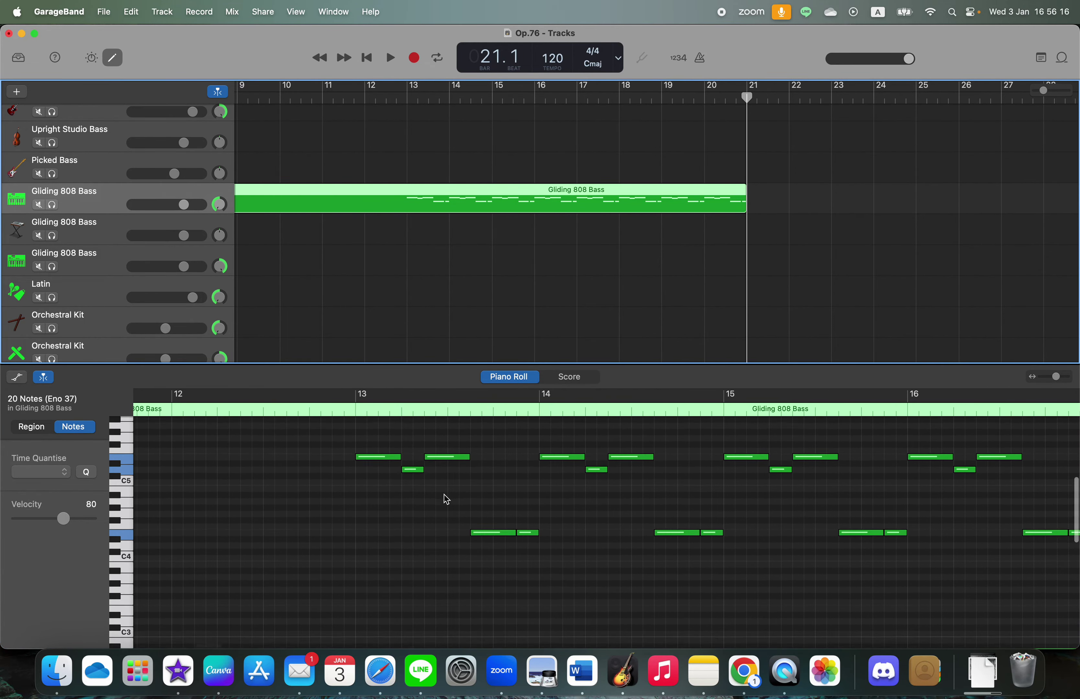
pyautogui.moveTo(357, 461); pyautogui.dragTo(718, 626)
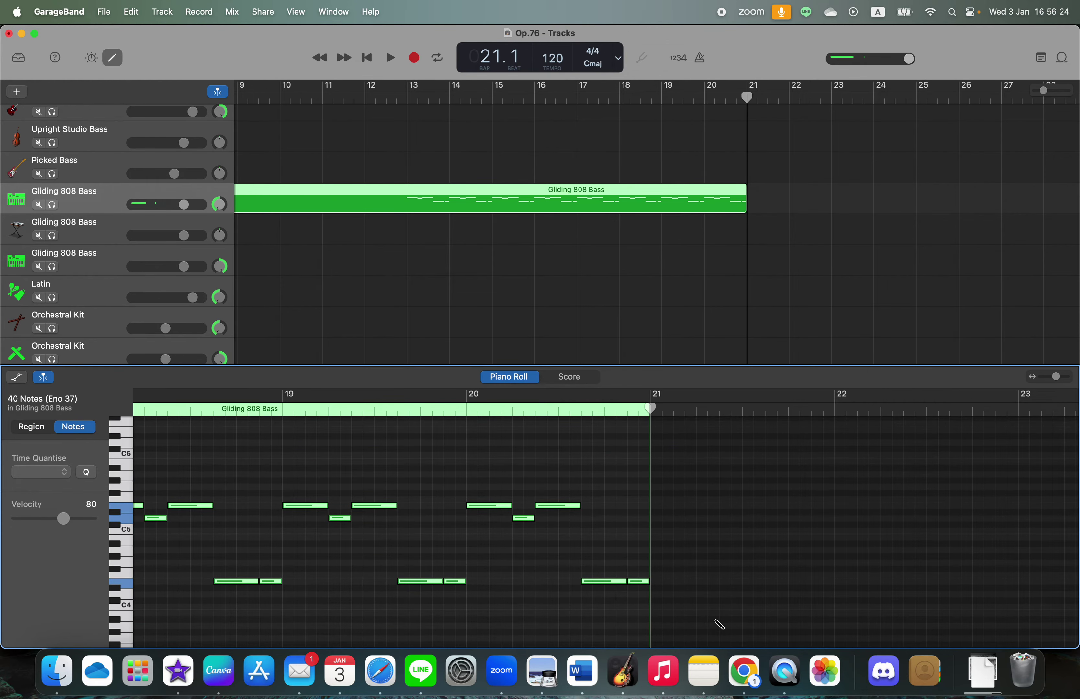
pyautogui.press('super+c')
pyautogui.press('super+v')
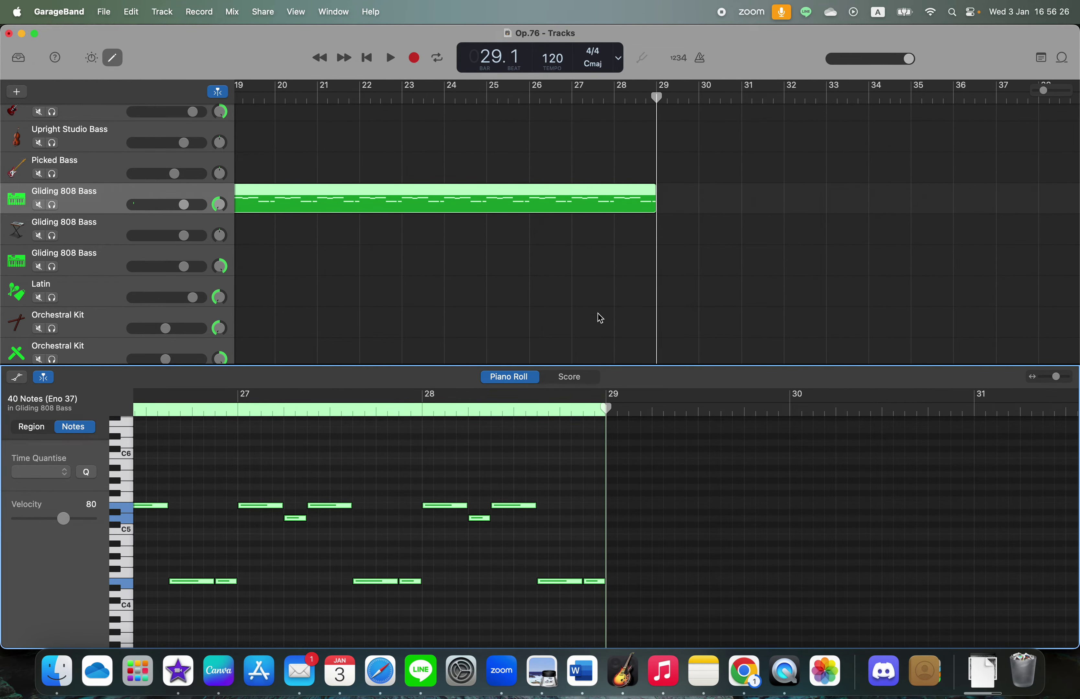
# Review the W3: Composing plan in Notes and compare how far the Roland TR-909 and Gliding 808 Bass regions run
pyautogui.scroll(-5, 598, 313)
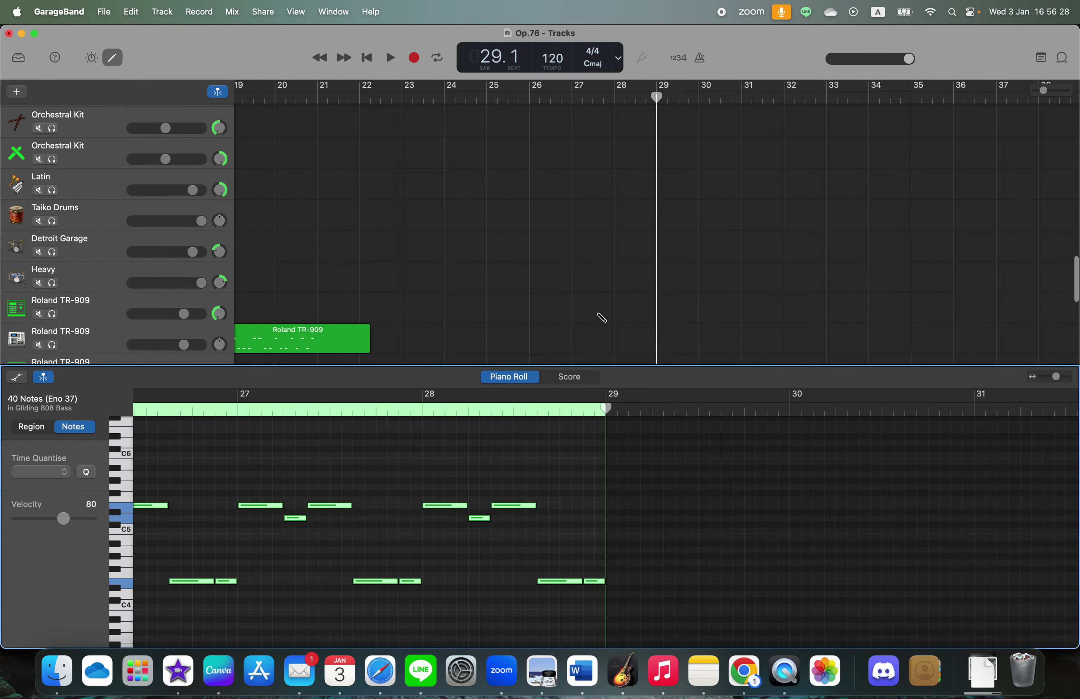
pyautogui.press('super+Tab')
pyautogui.press('super+Tab')
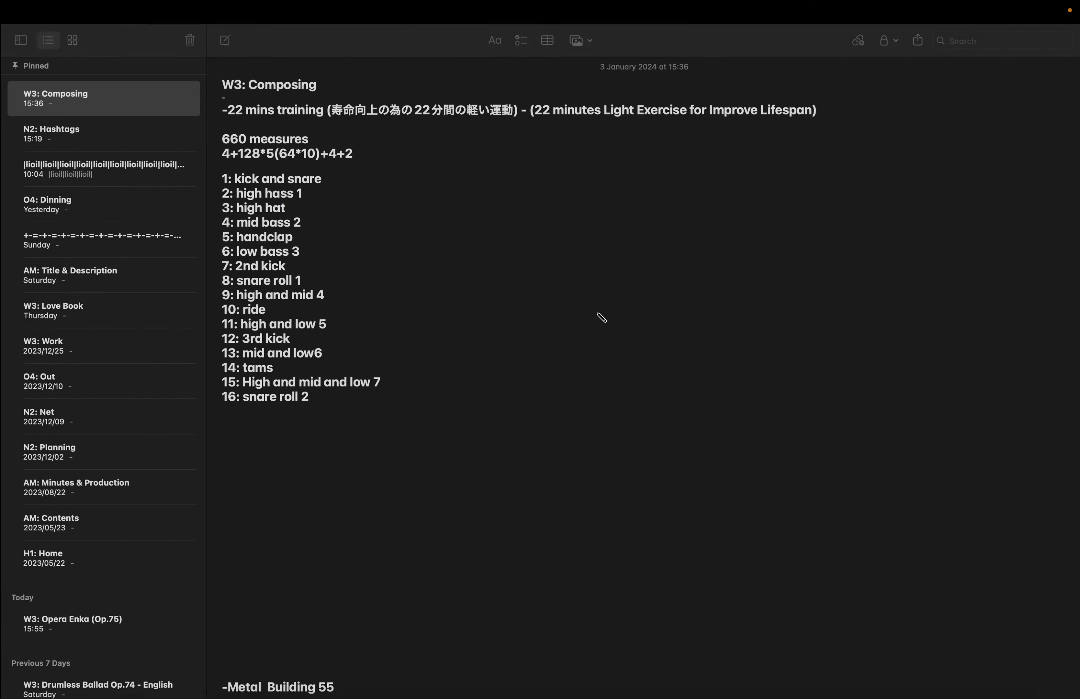
pyautogui.scroll(-2, 598, 312)
pyautogui.hscroll(-10, 598, 313)
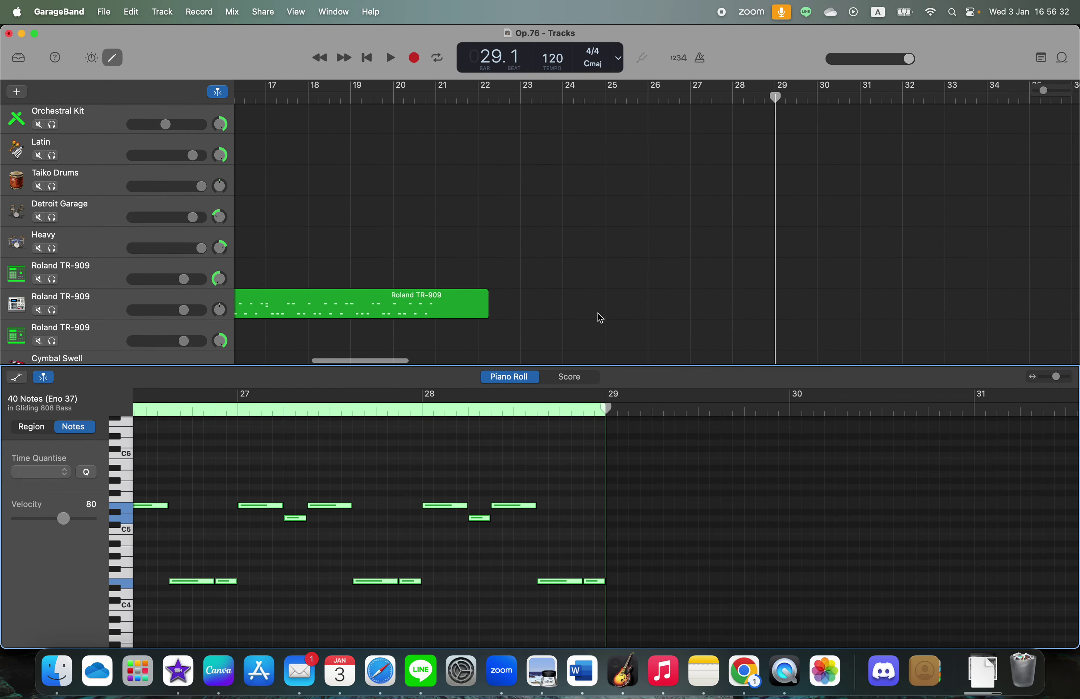
pyautogui.hscroll(-5, 599, 312)
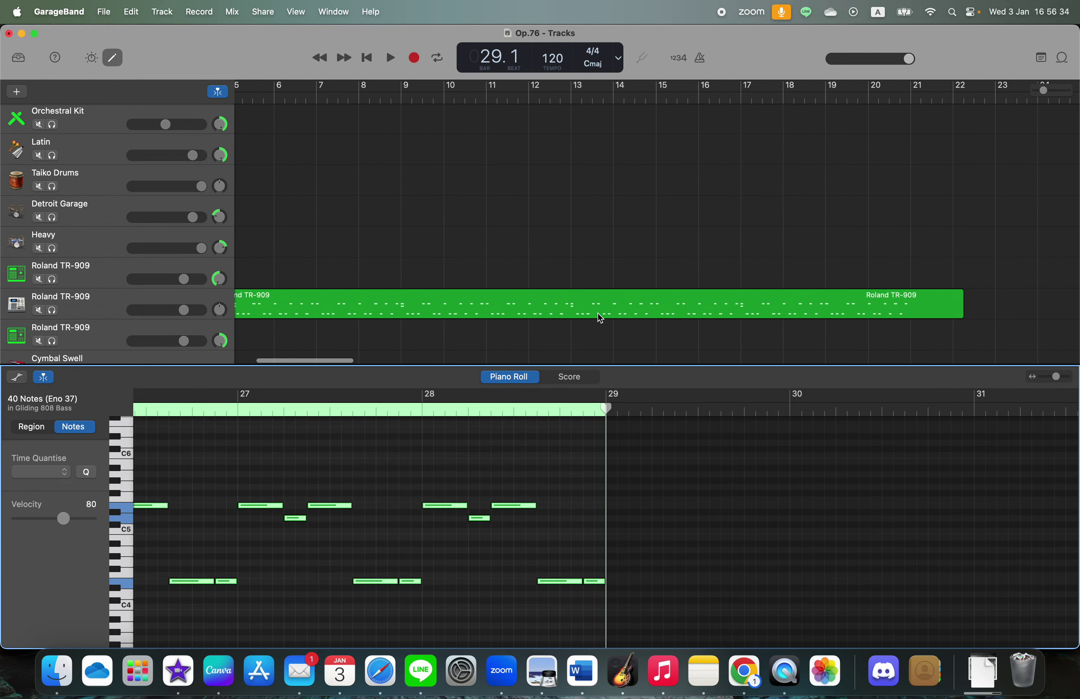
pyautogui.scroll(-2, 598, 313)
pyautogui.scroll(-3, 598, 312)
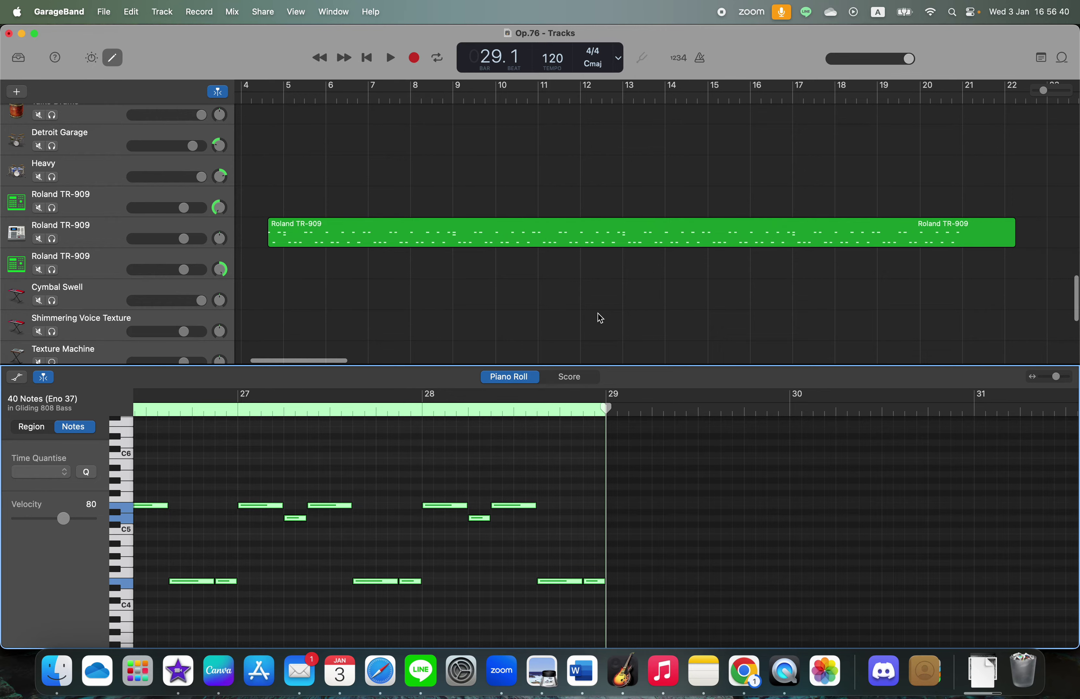
pyautogui.hscroll(-3, 598, 313)
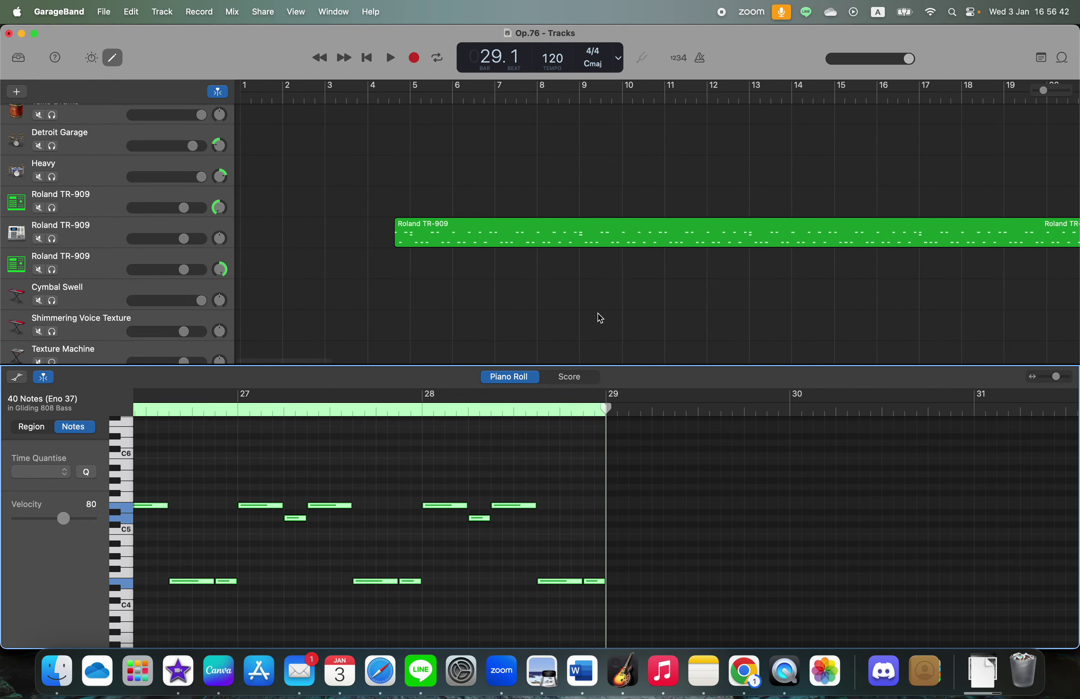
pyautogui.scroll(5, 566, 185)
pyautogui.hscroll(3, 567, 186)
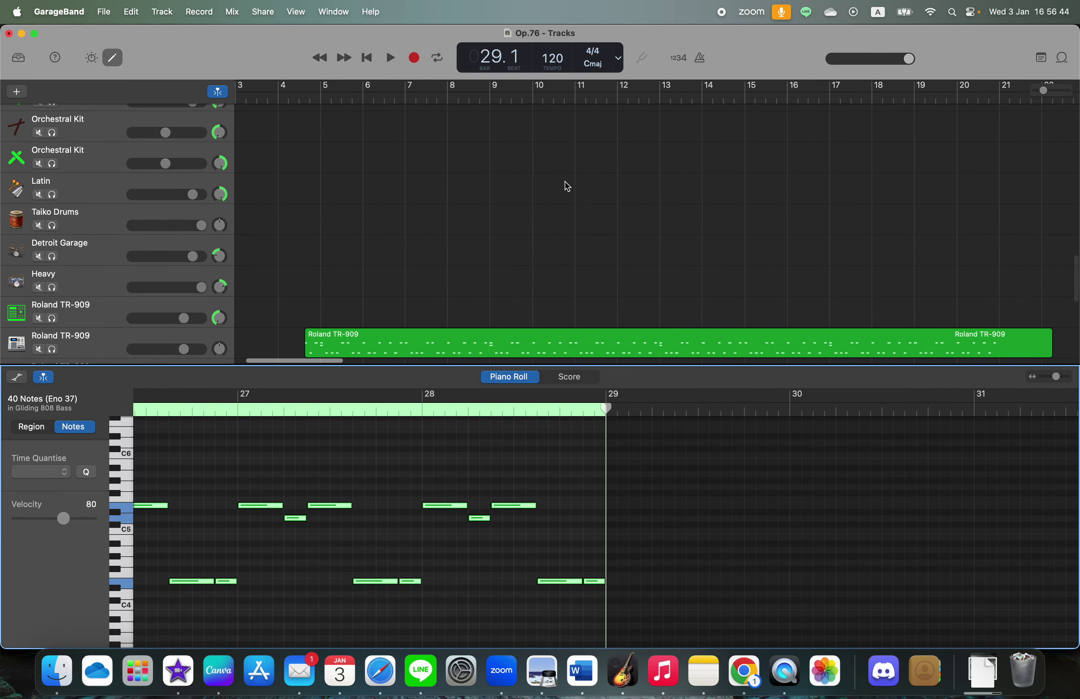
pyautogui.hscroll(5, 567, 186)
pyautogui.scroll(8, 567, 186)
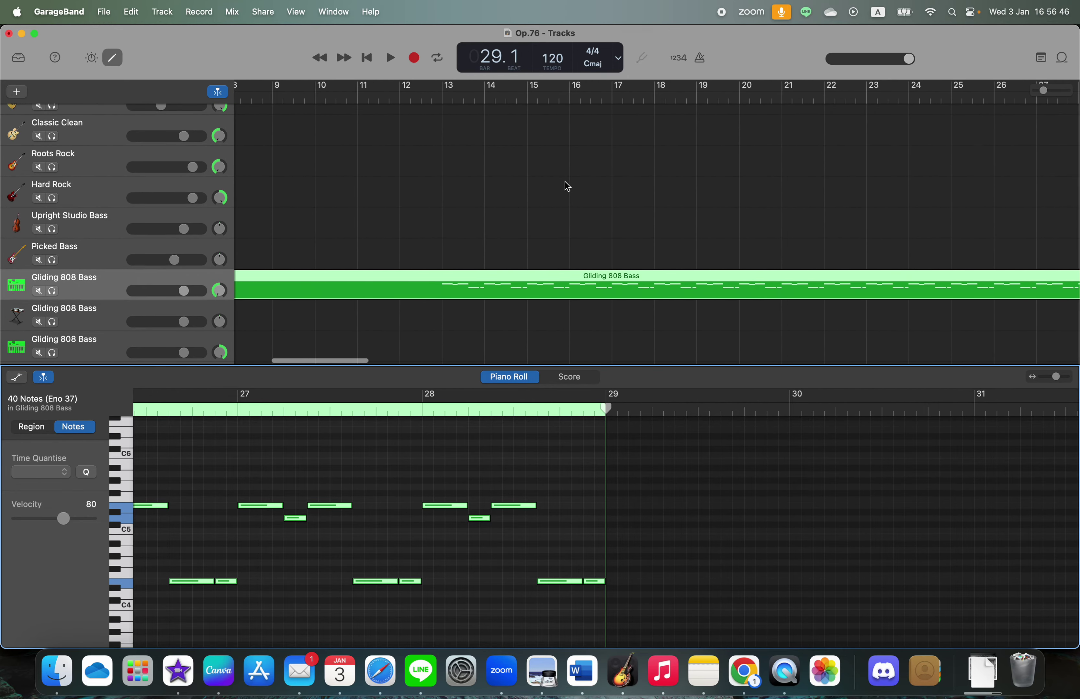
pyautogui.hscroll(4, 567, 186)
pyautogui.scroll(-6, 567, 185)
pyautogui.hscroll(-2, 567, 186)
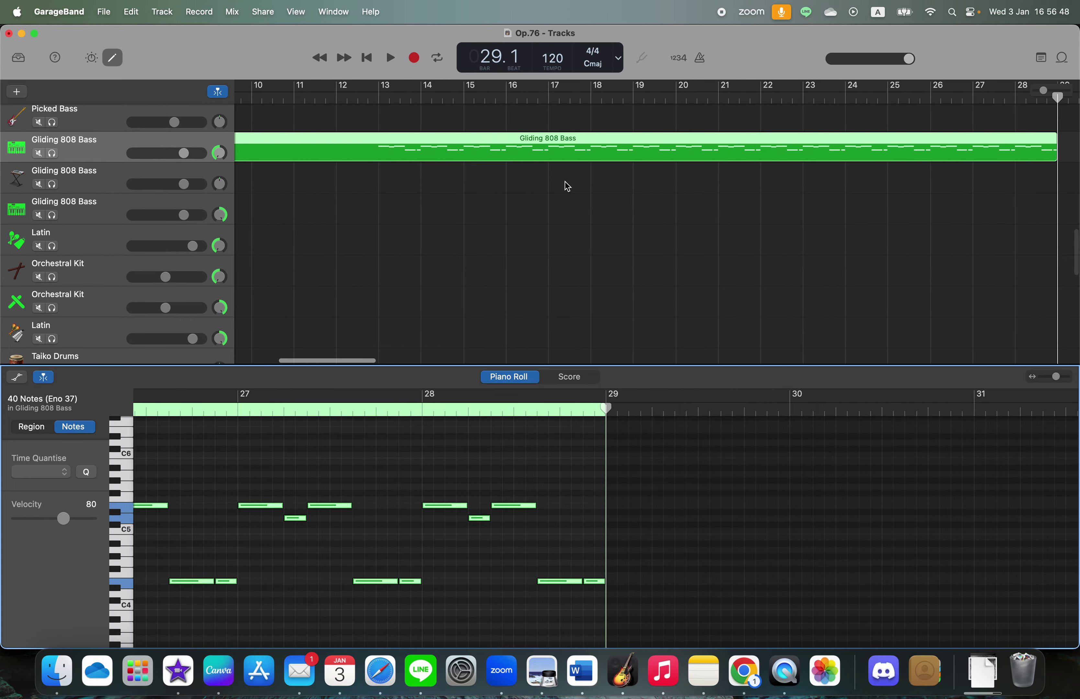
pyautogui.scroll(-7, 567, 186)
pyautogui.hscroll(2, 568, 186)
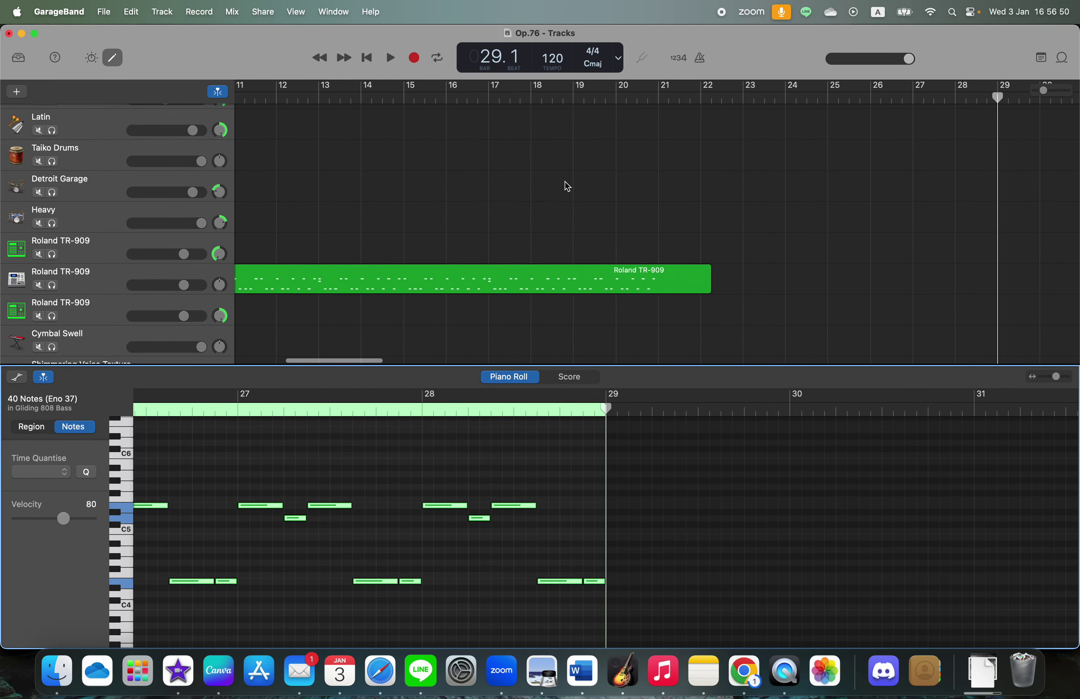
# Set the playhead to bar 21 and select the Roland TR-909 region to show its notes around bar 13
pyautogui.hscroll(1, 567, 186)
pyautogui.moveTo(978, 96); pyautogui.dragTo(639, 108)
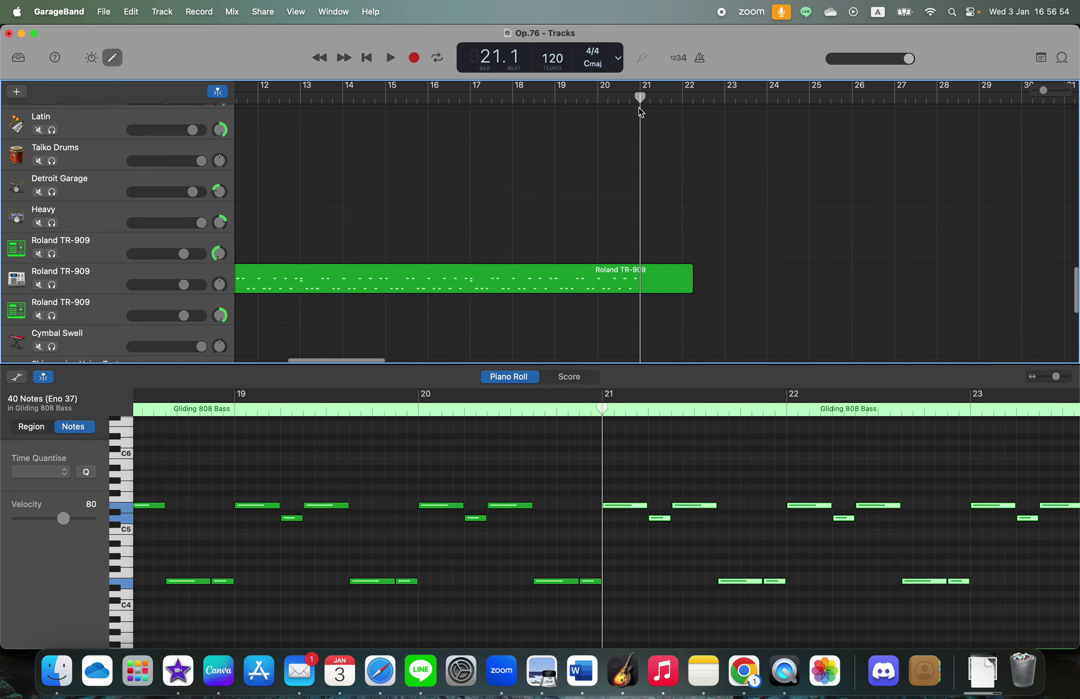
pyautogui.hscroll(-5, 696, 593)
pyautogui.hscroll(-5, 698, 597)
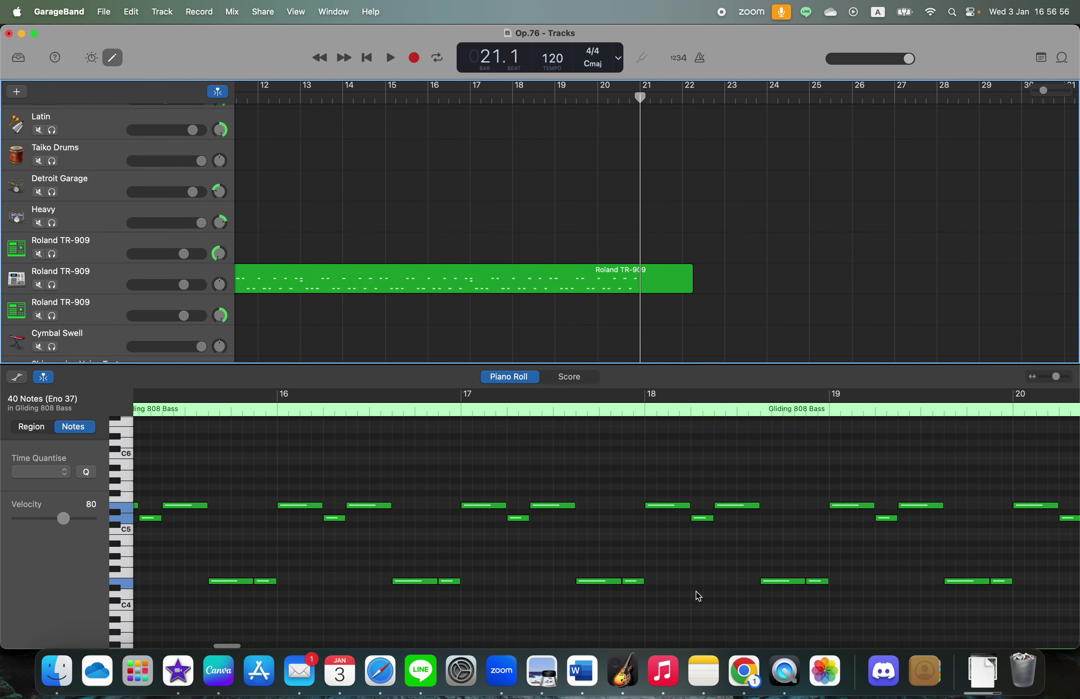
pyautogui.click(482, 271)
pyautogui.scroll(2, 788, 540)
pyautogui.hscroll(1, 788, 540)
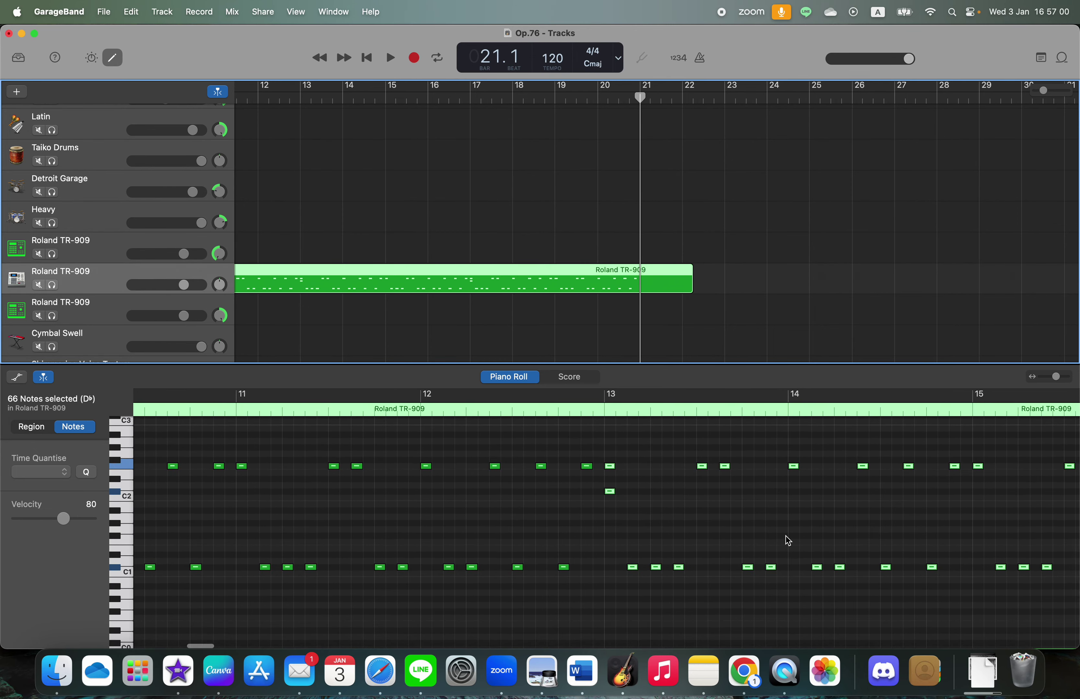
# Switch to Notes and insert a blank line after "2: high hass 1" in the W3: Composing note
pyautogui.scroll(10, 558, 145)
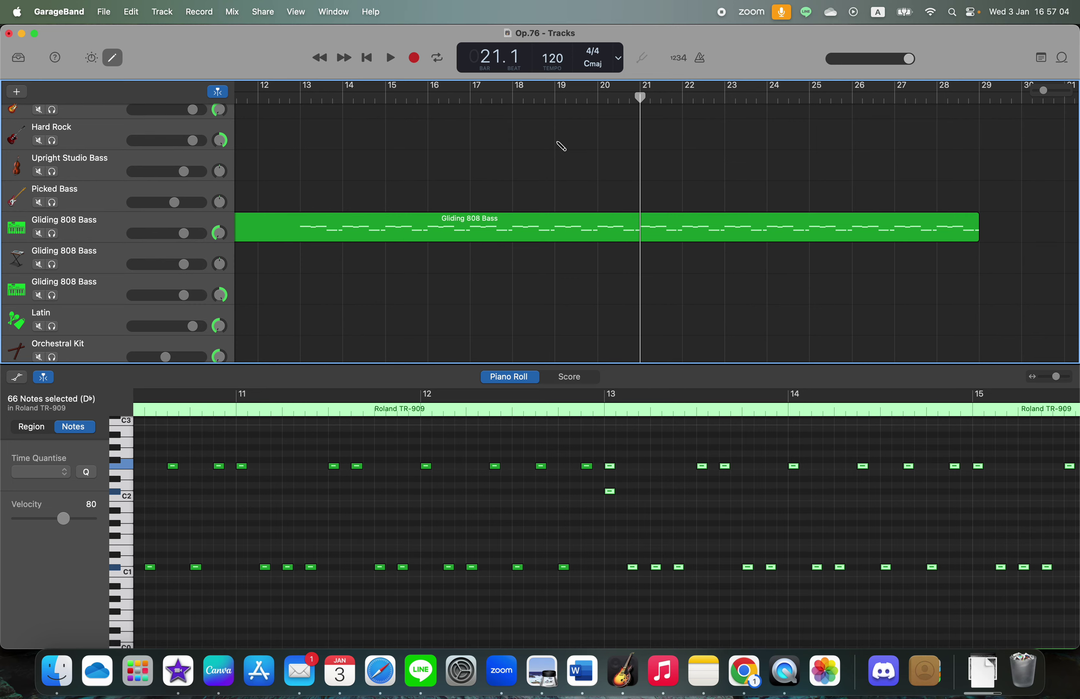
pyautogui.hotkey('ctrl', 'Right')
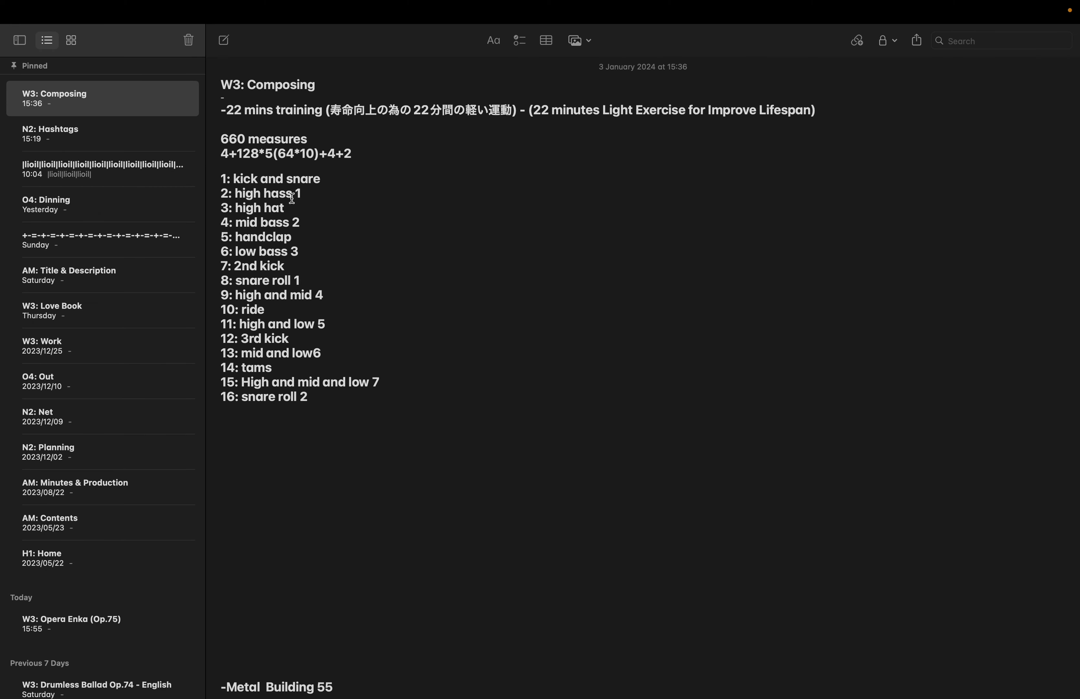
pyautogui.click(307, 194)
pyautogui.press('Return')
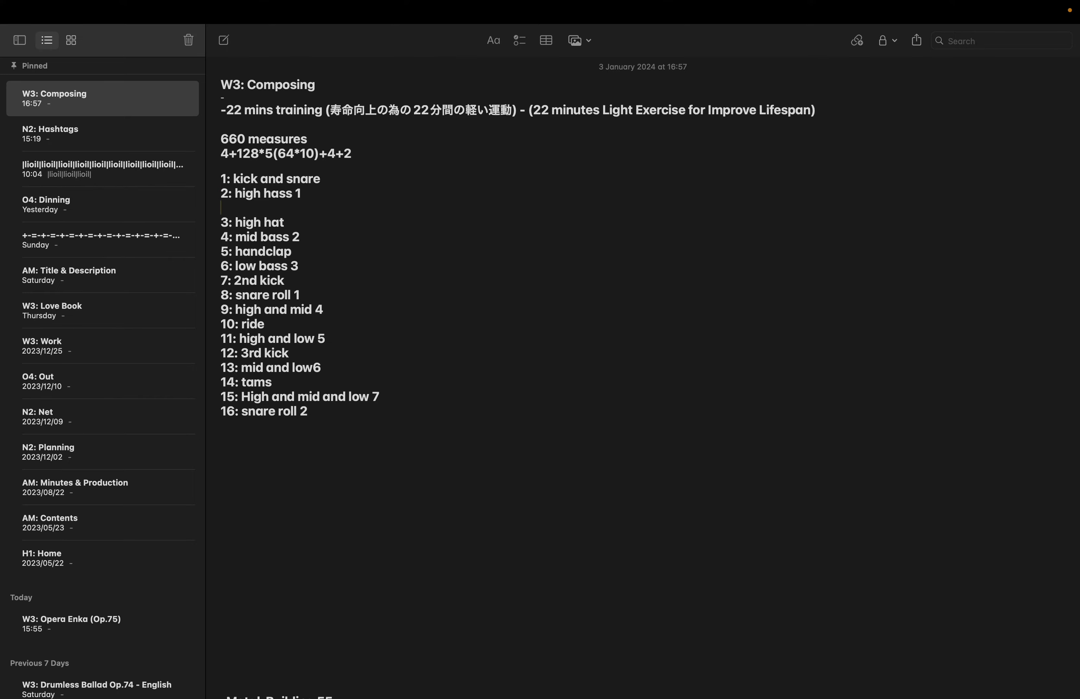
pyautogui.hotkey('ctrl', 'Left')
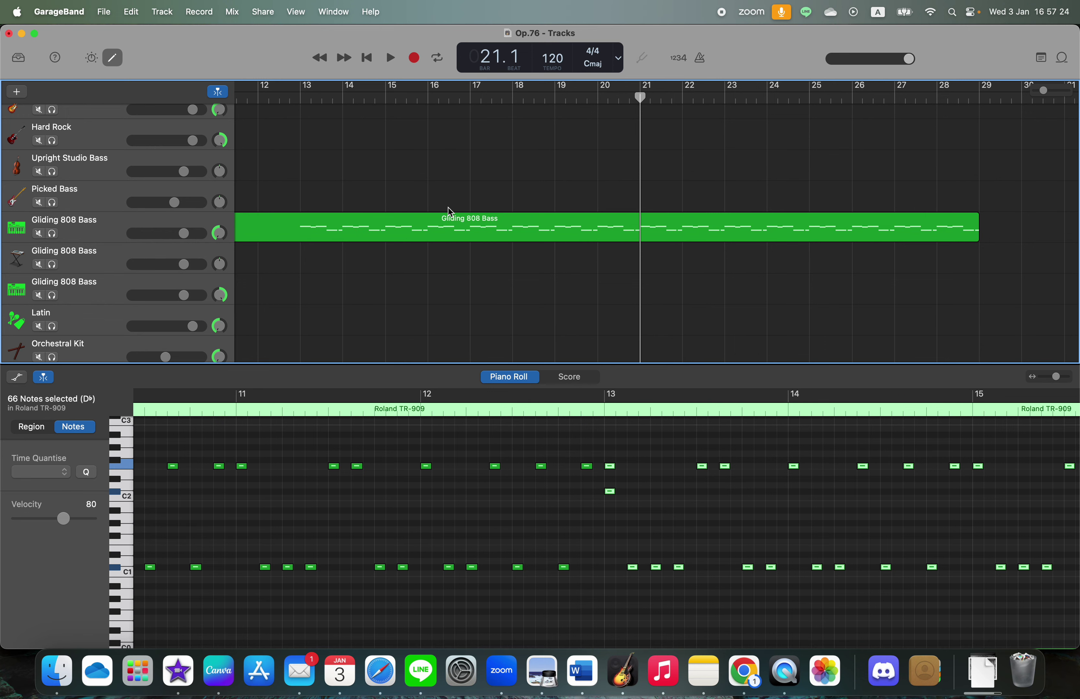
# Return to the Roland TR-909 region in the track list to inspect its end around bar 21
pyautogui.scroll(-3, 532, 207)
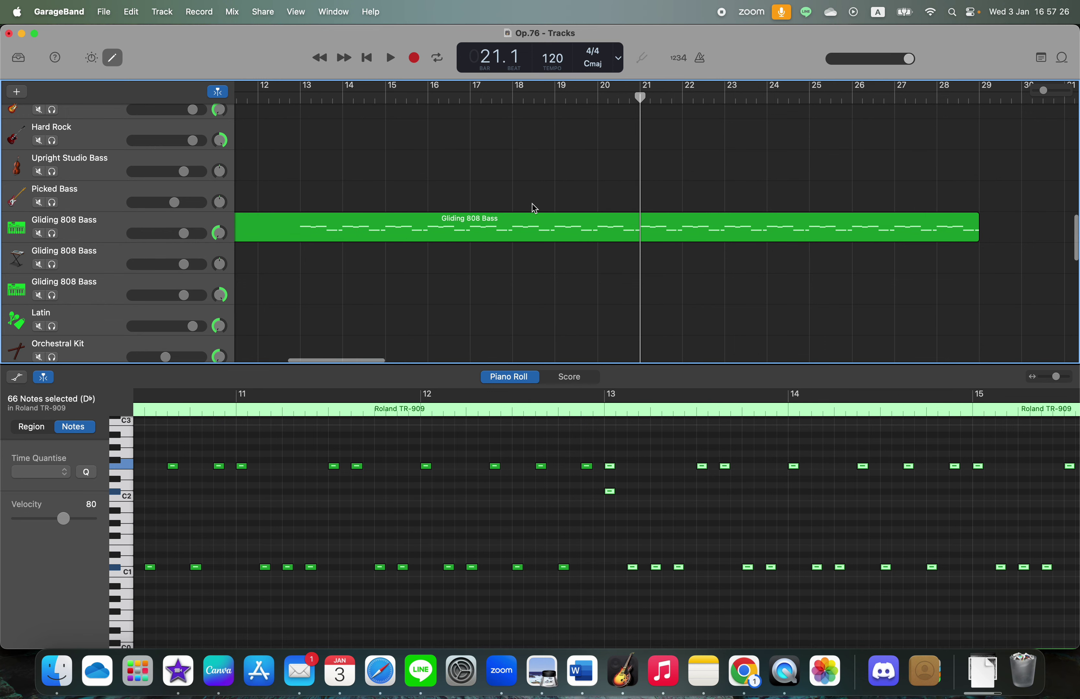
pyautogui.scroll(-6, 525, 240)
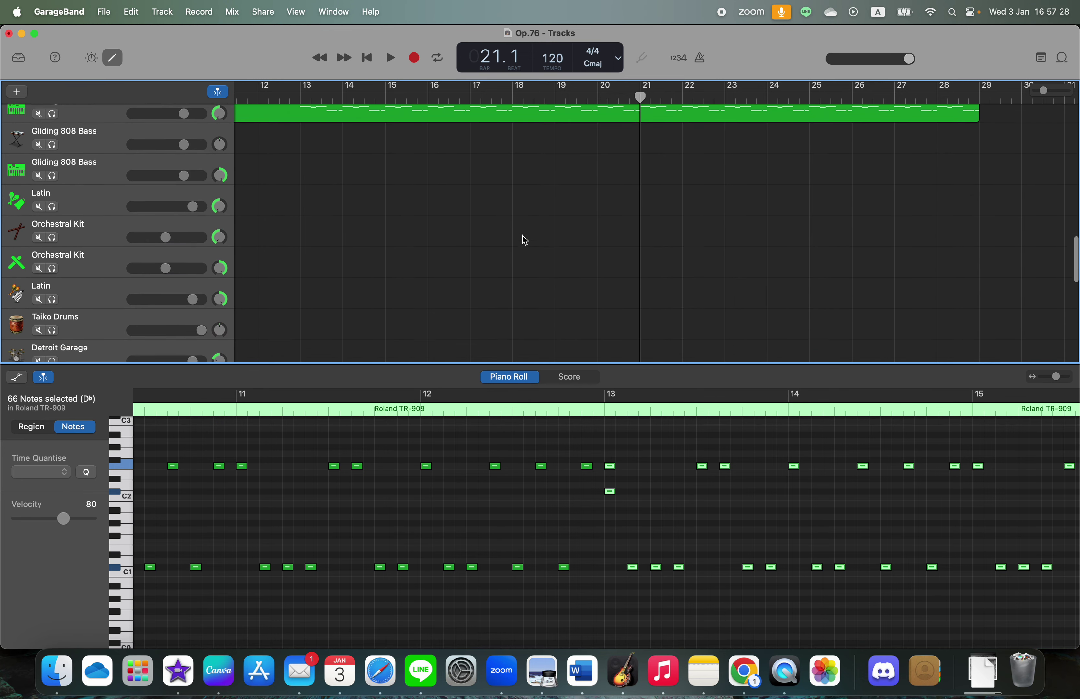
pyautogui.scroll(8, 524, 240)
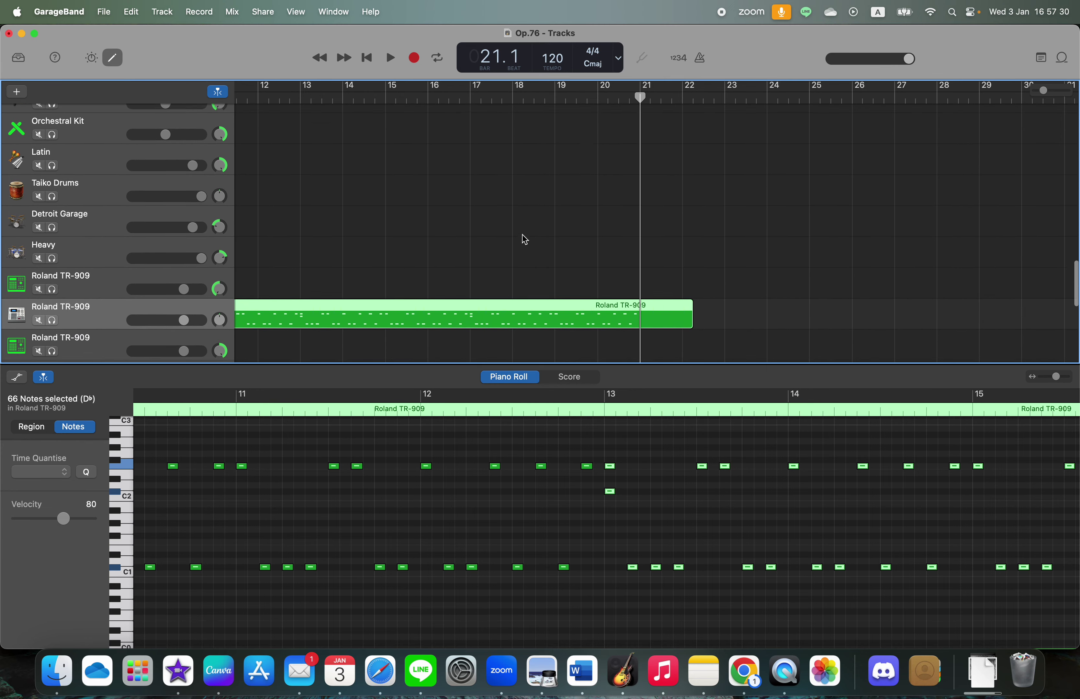